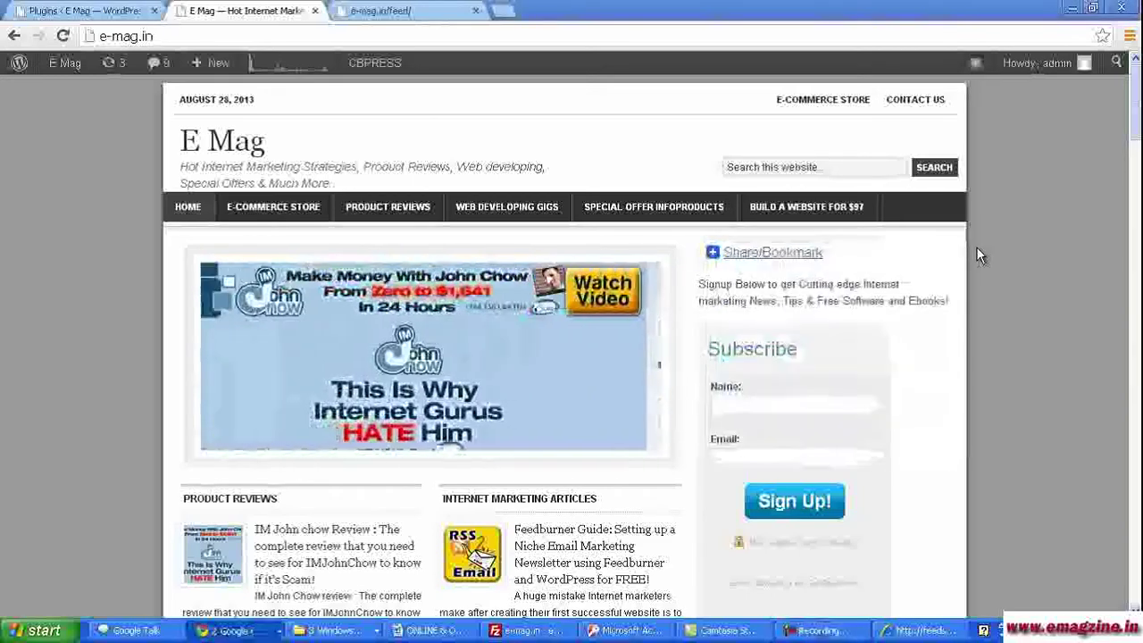
- Open a blank new tab and load the E Mag home page at e-mag.in
click(505, 12)
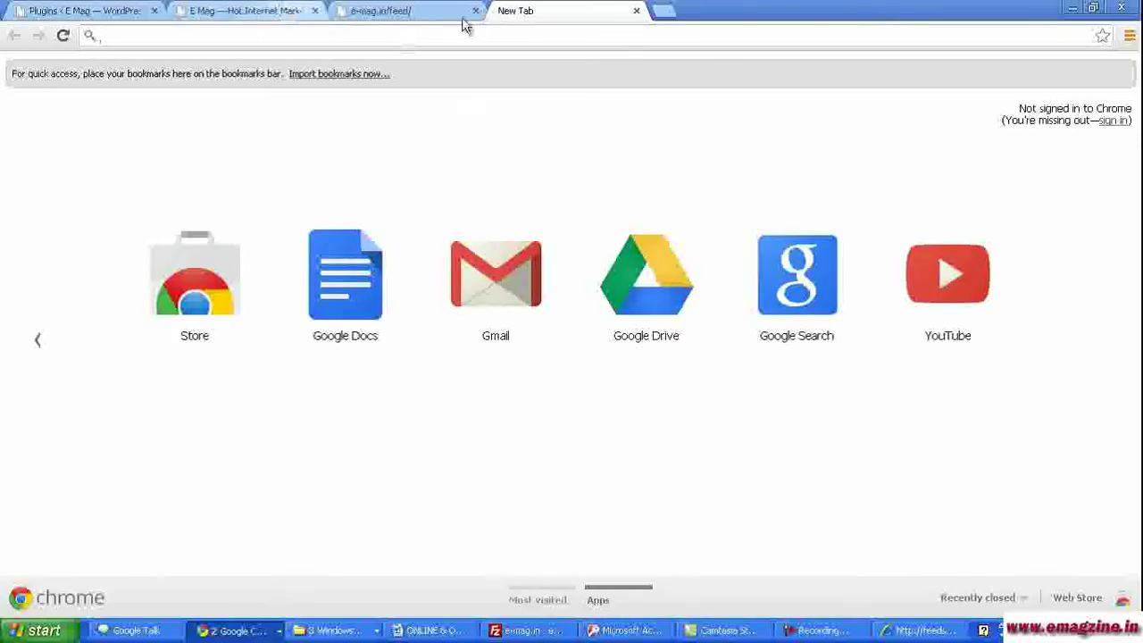
click(402, 9)
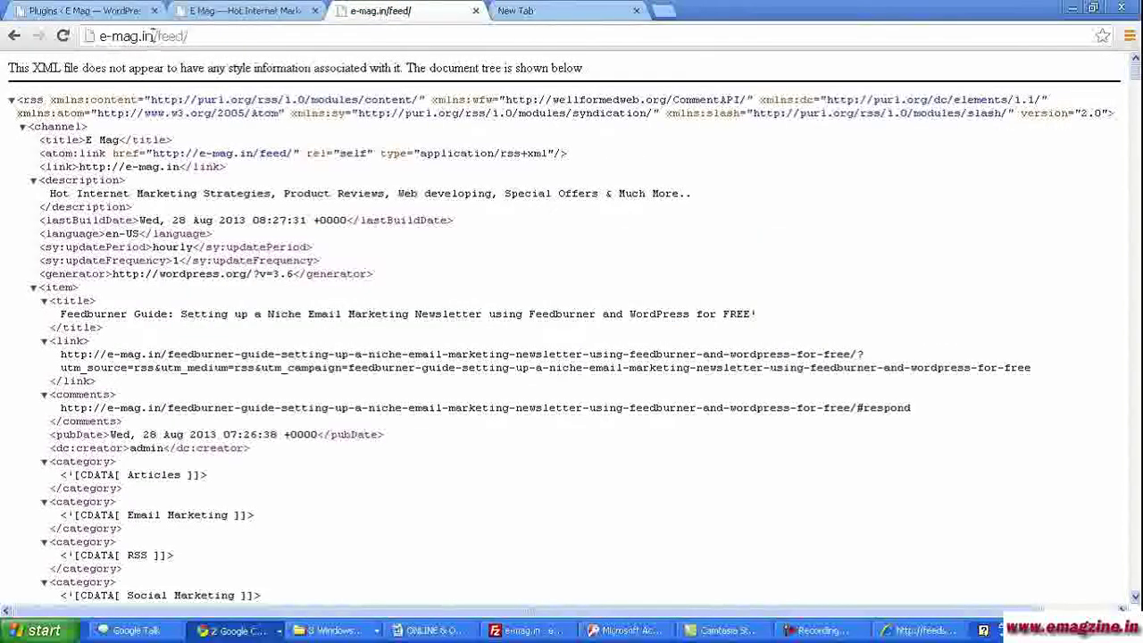
key(BackSpace)
key(Return)
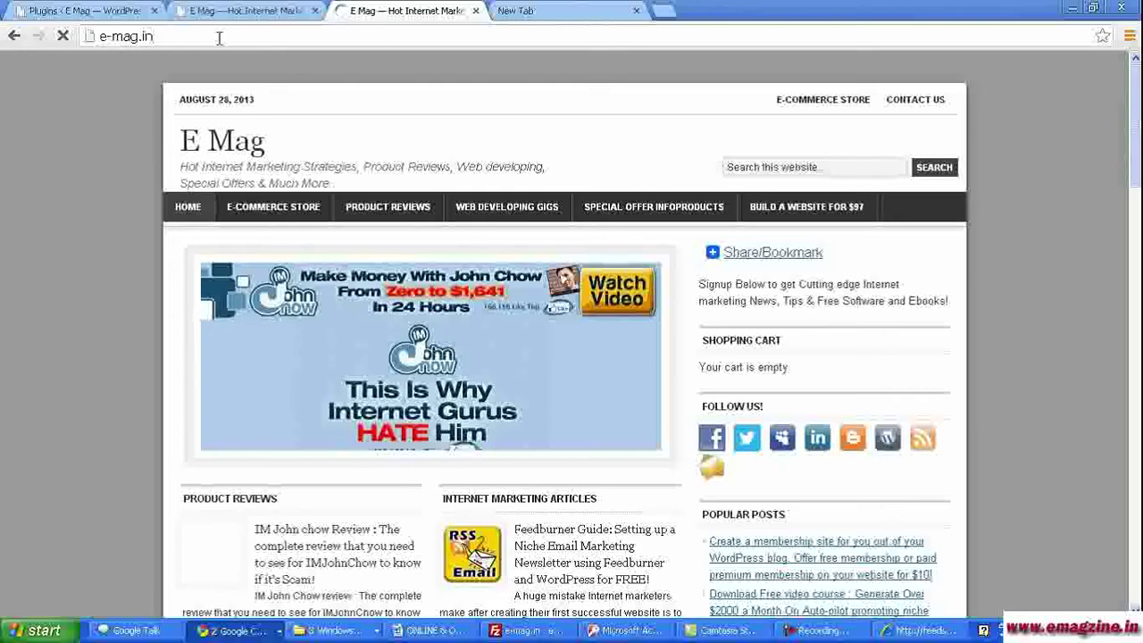
- Return to e-mag.in/feed/ and scroll through the raw XML feed
text(feed/)
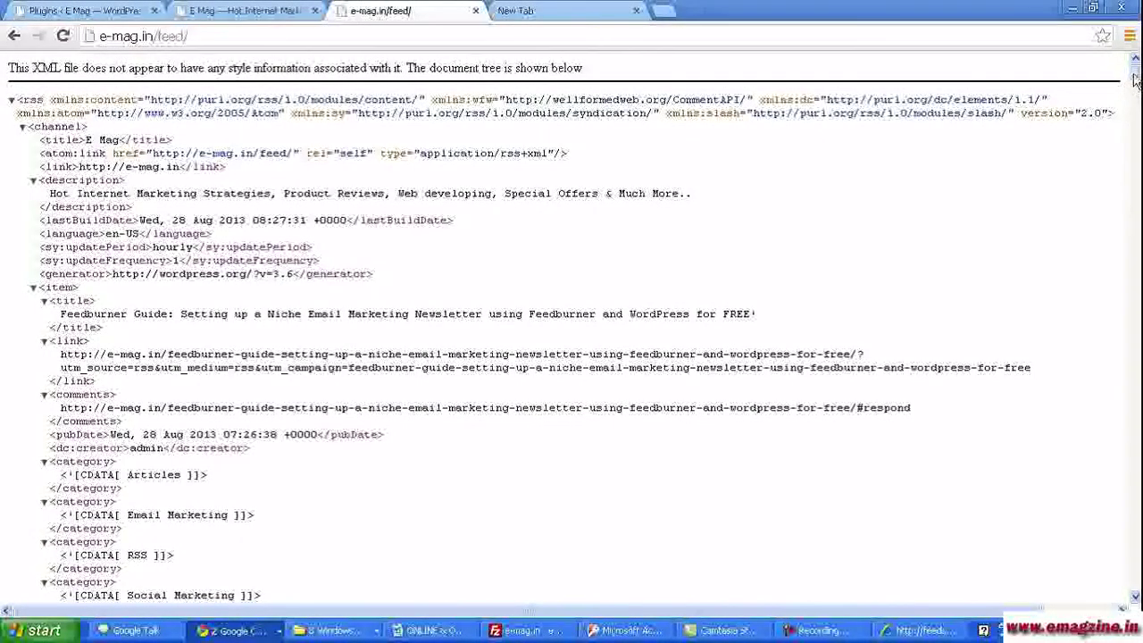
drag(1135, 80, 1135, 133)
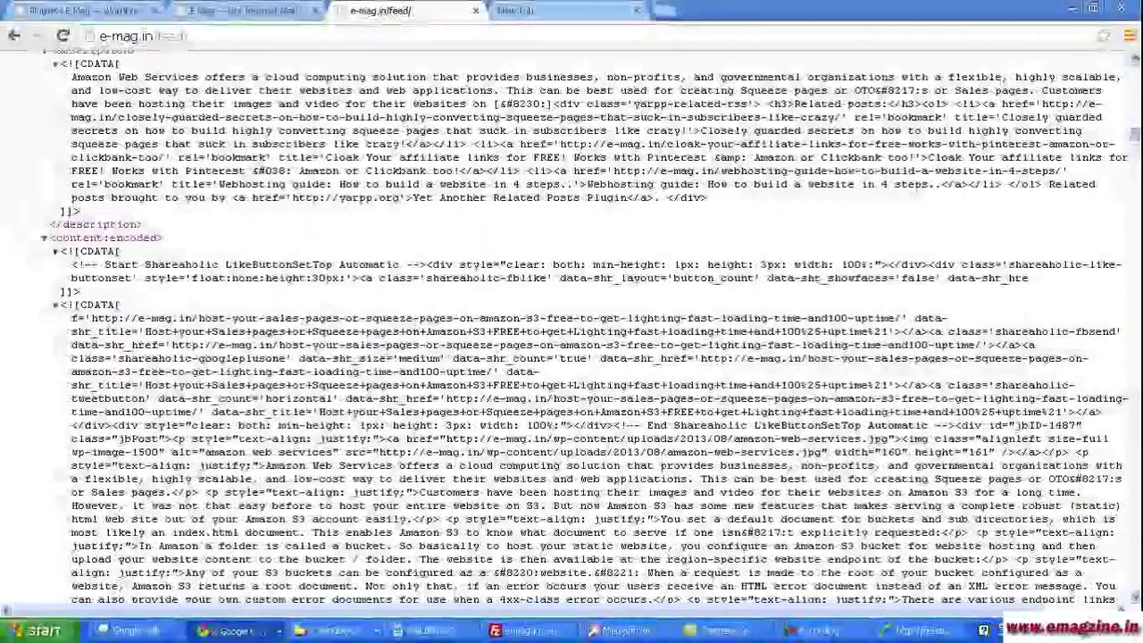
drag(1135, 134, 1135, 67)
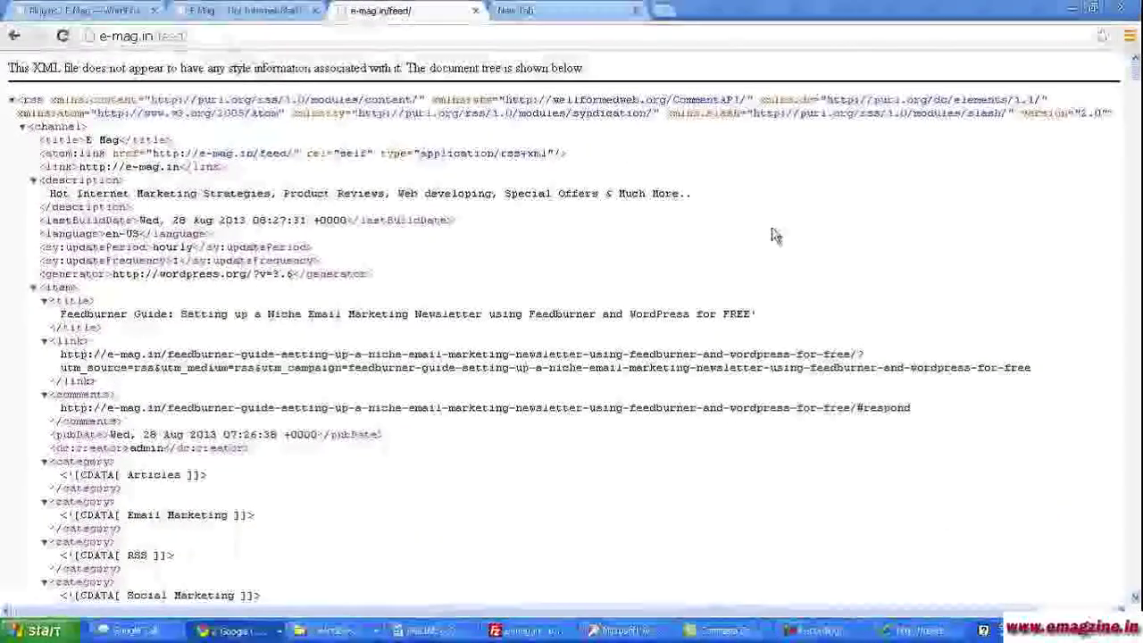
click(514, 11)
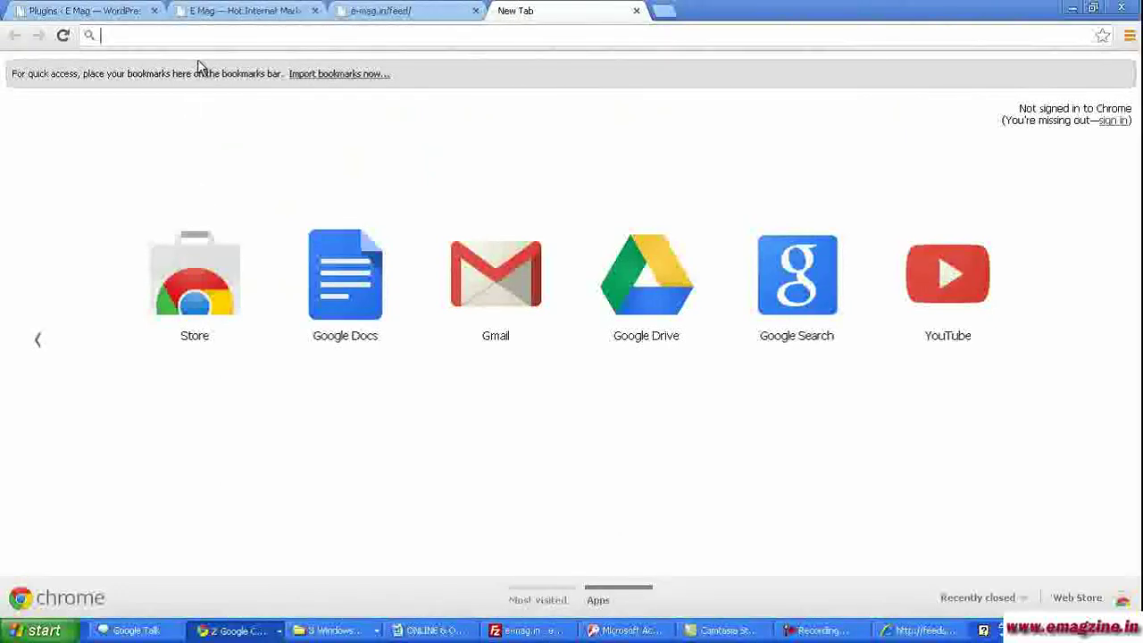
- Search google.com for feedburner and pick the FeedBurner result
text(go)
key(Return)
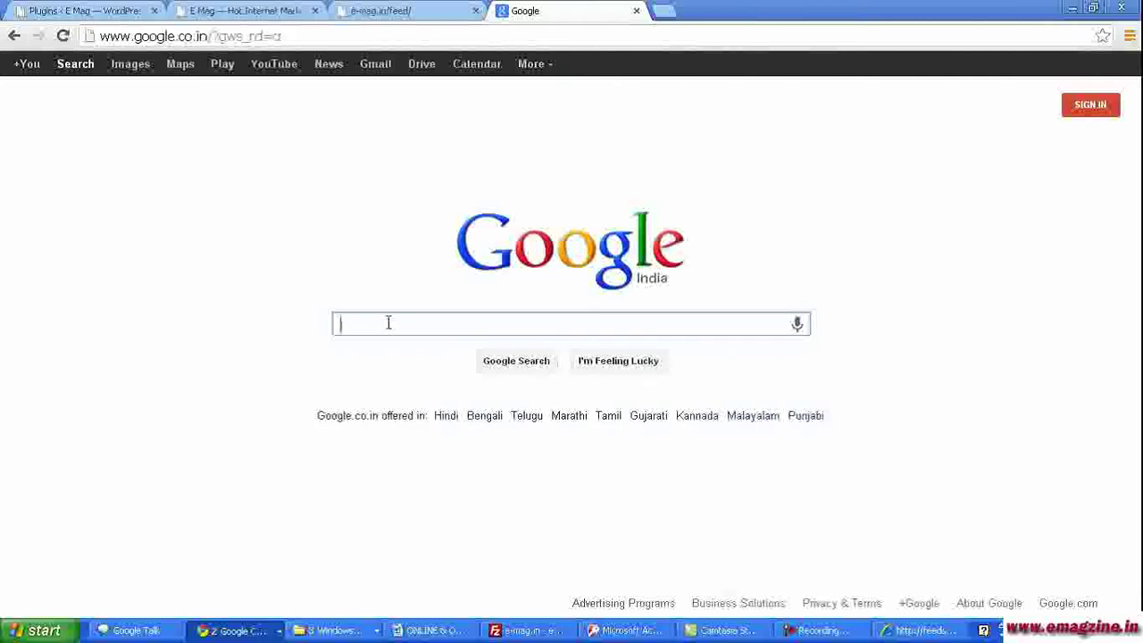
text(feedbur)
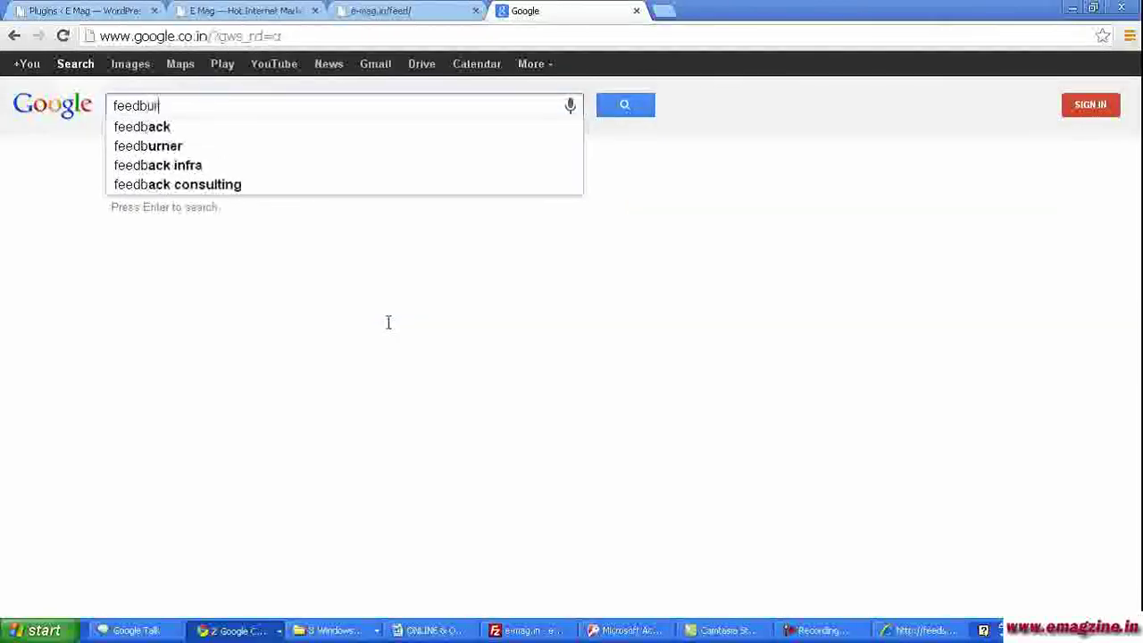
text(ner)
key(Return)
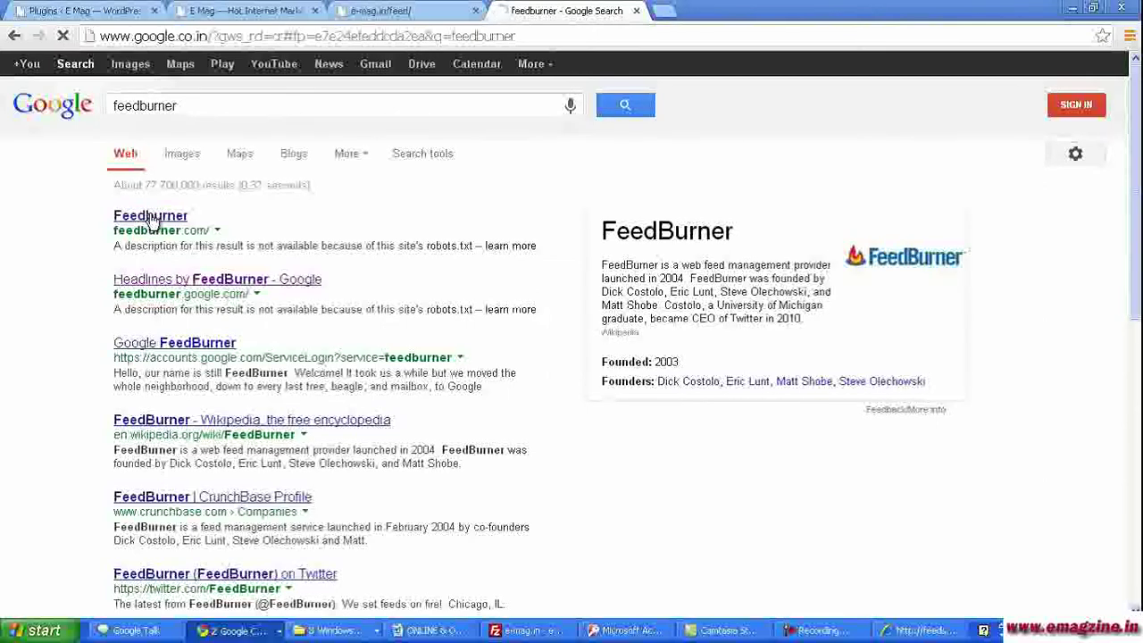
click(150, 217)
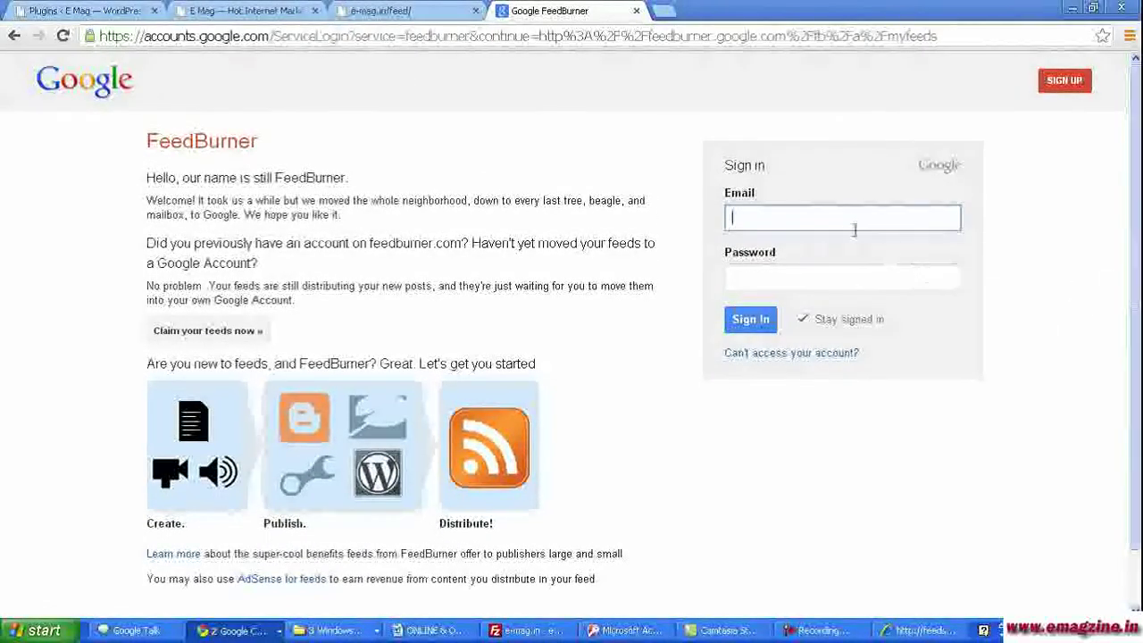
- Sign in to FeedBurner with the site's Google e-mail and password
key(Tab)
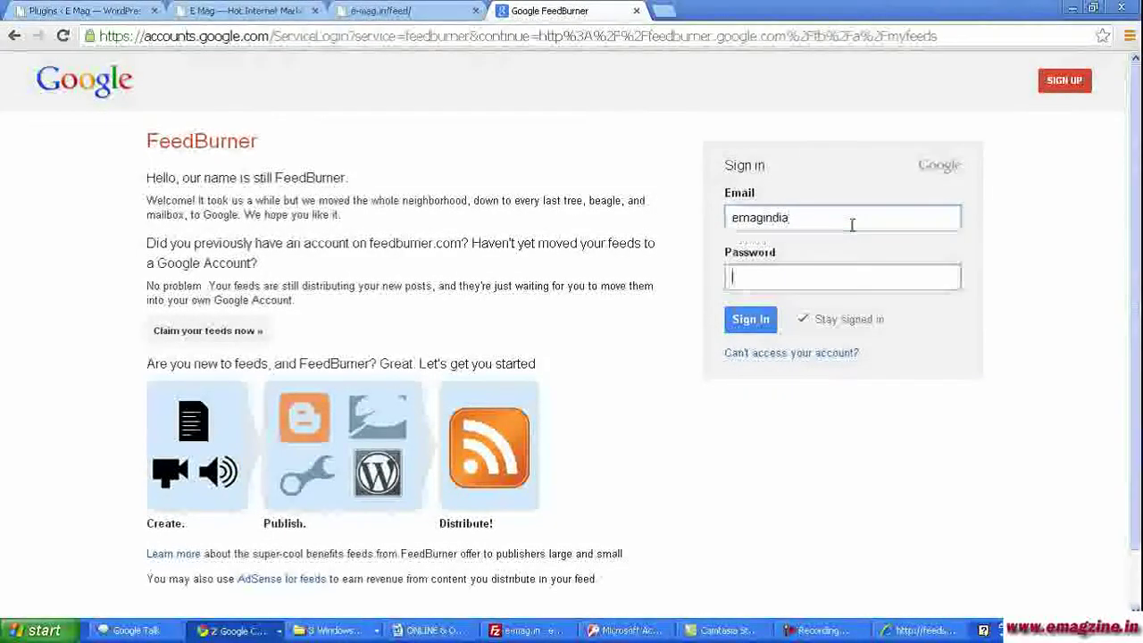
text(•••••••)
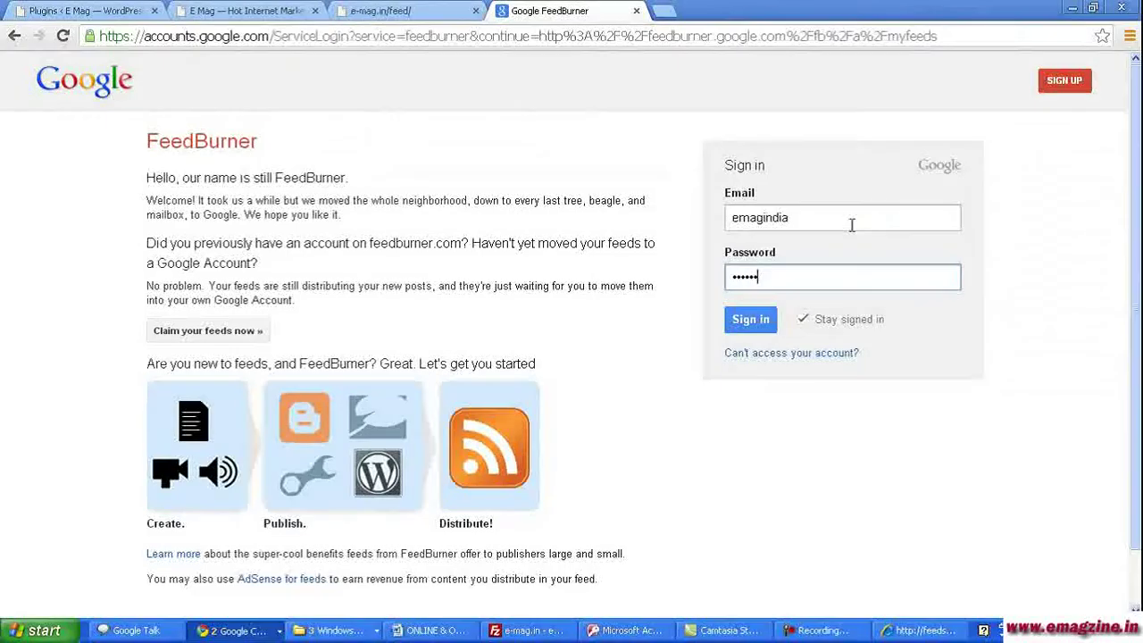
key(Return)
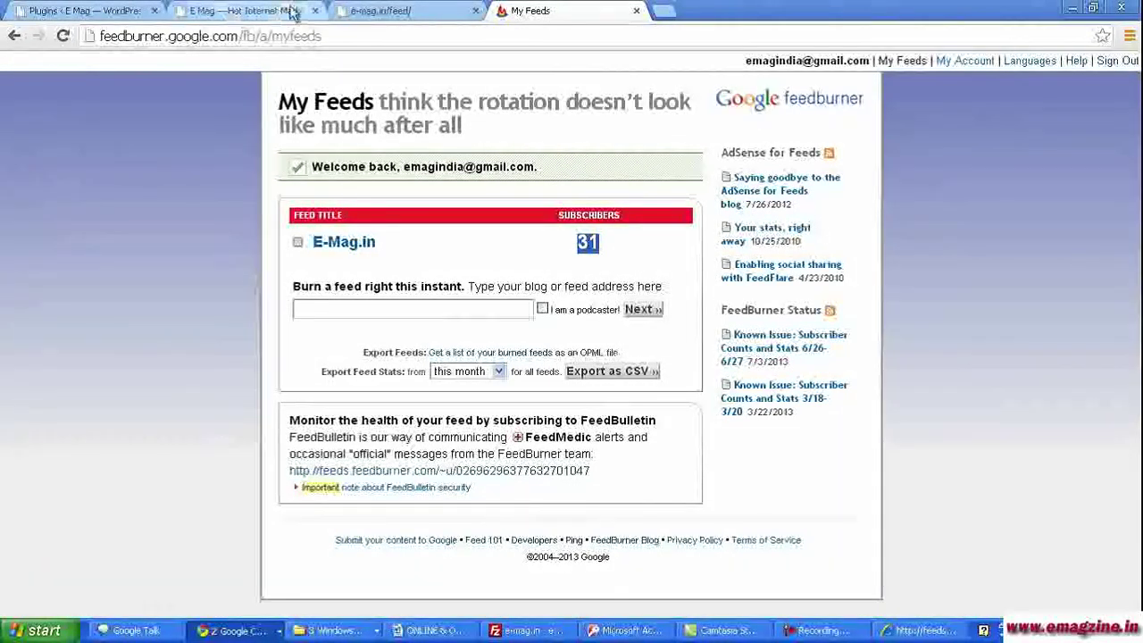
click(375, 9)
click(92, 38)
key(ctrl+c)
click(530, 10)
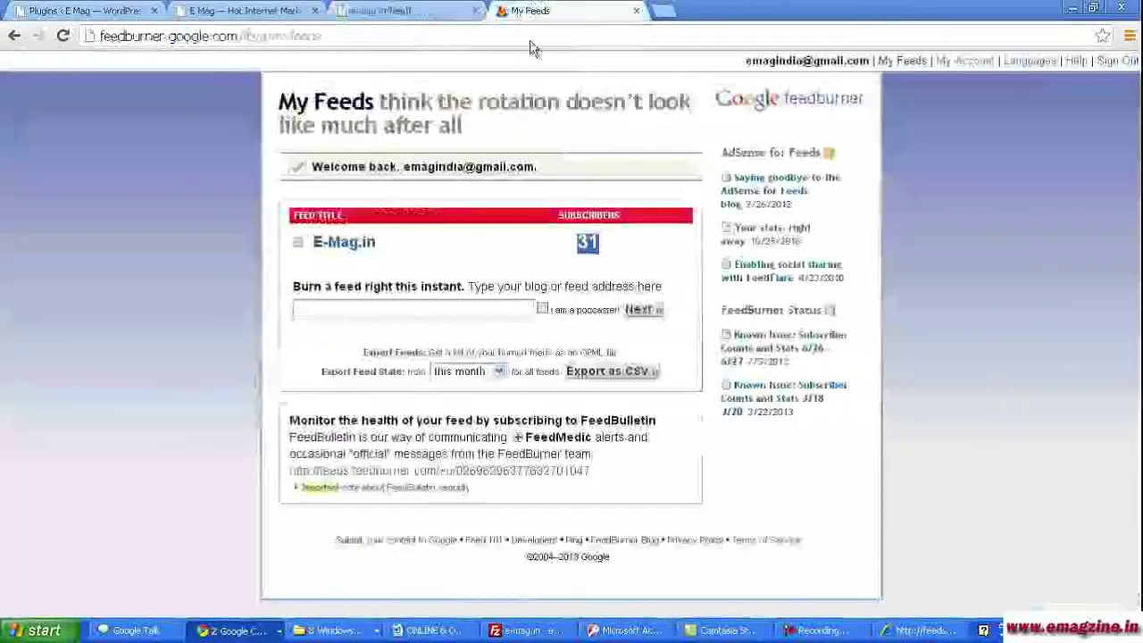
click(356, 306)
key(ctrl+v)
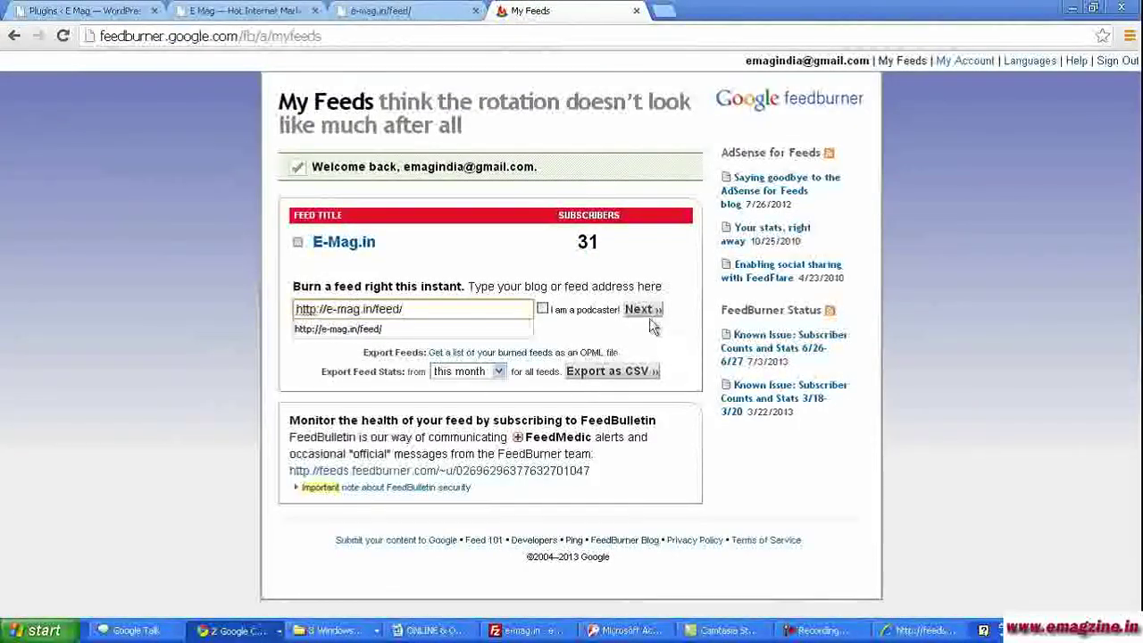
click(649, 313)
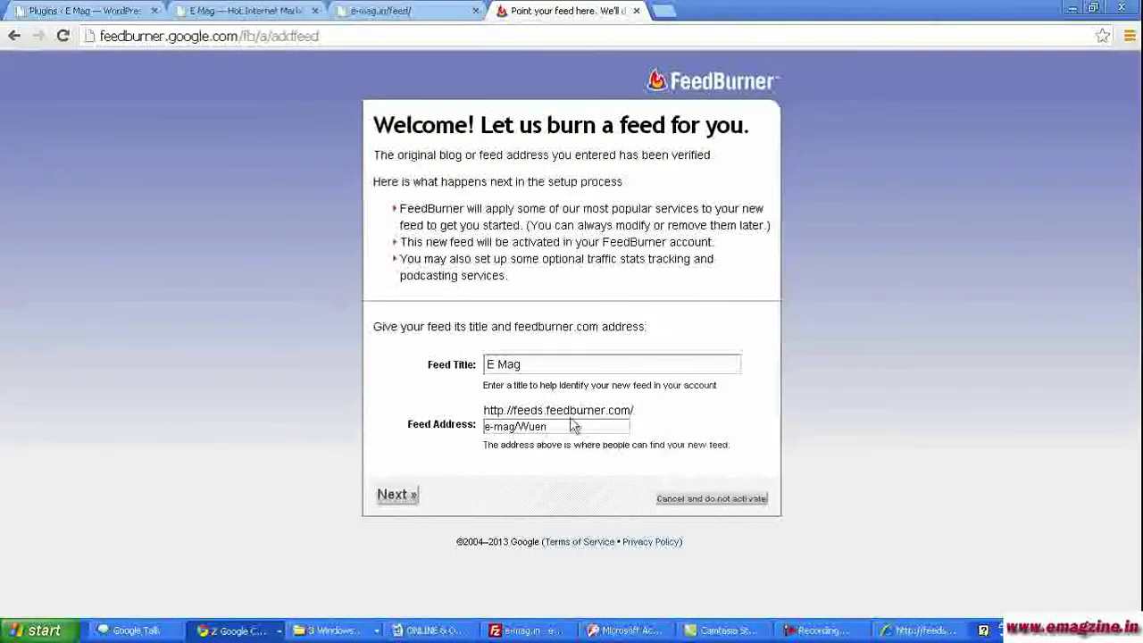
- Change the new feed's address to emag1
drag(558, 427, 478, 428)
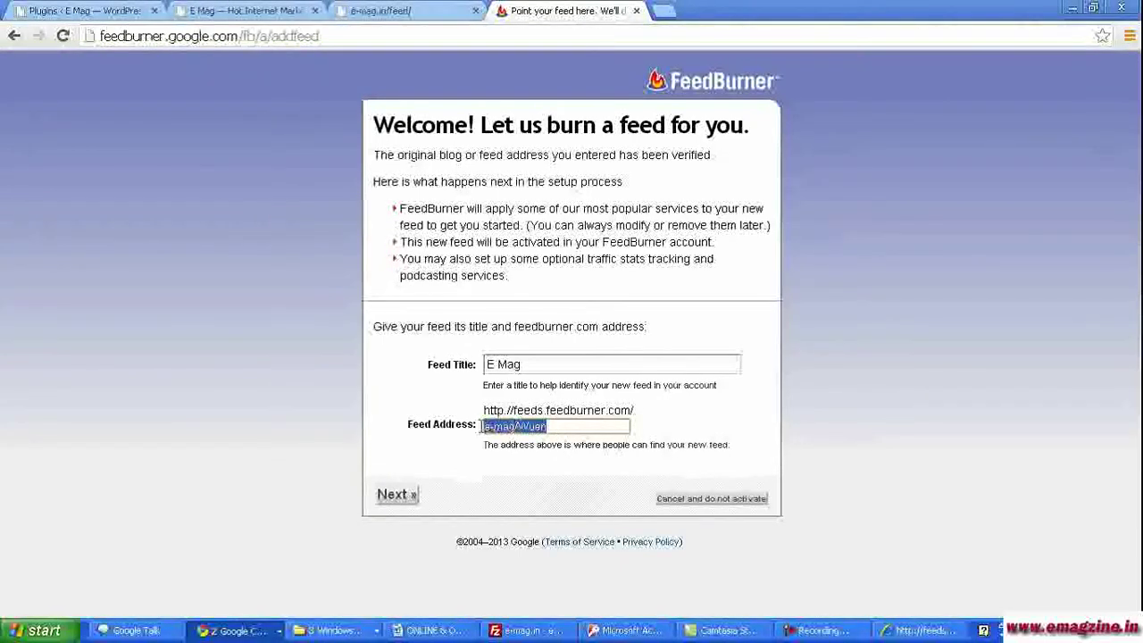
click(564, 428)
drag(564, 428, 416, 423)
text(emag)
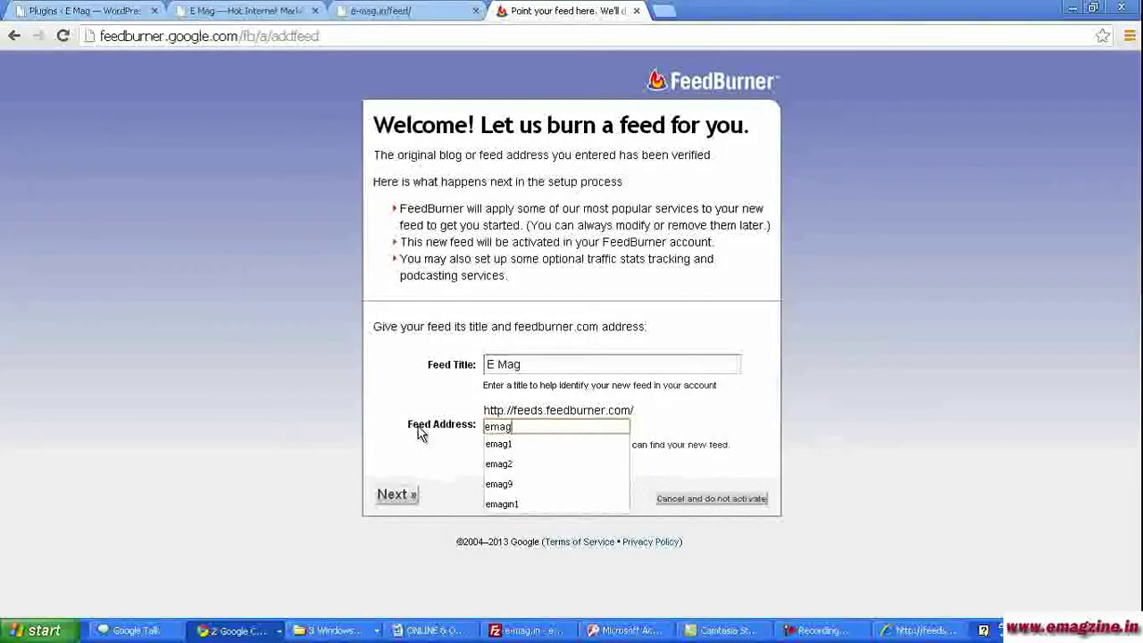
text(1)
click(500, 502)
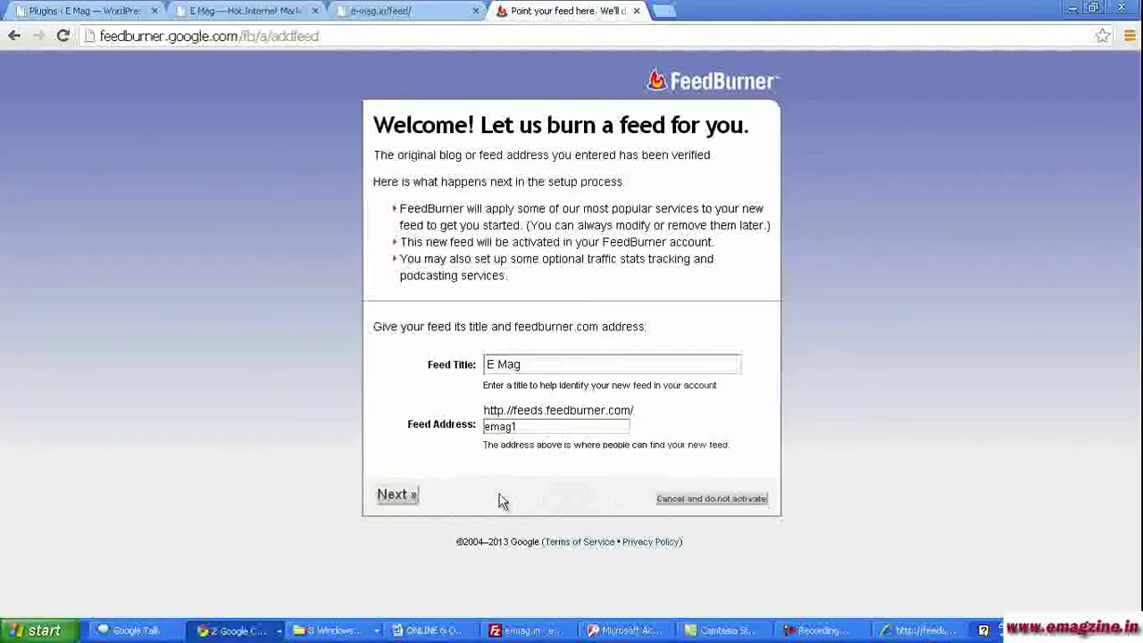
- Activate the feed and open feeds.feedburner.com/emag1 in a new tab
click(398, 495)
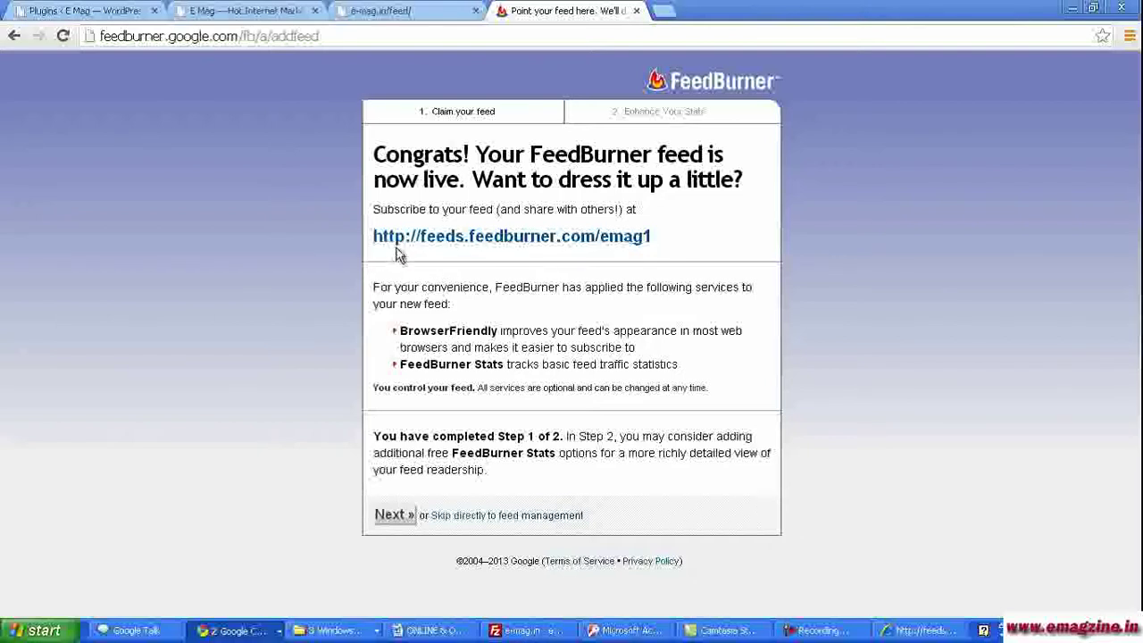
right_click(522, 241)
click(562, 250)
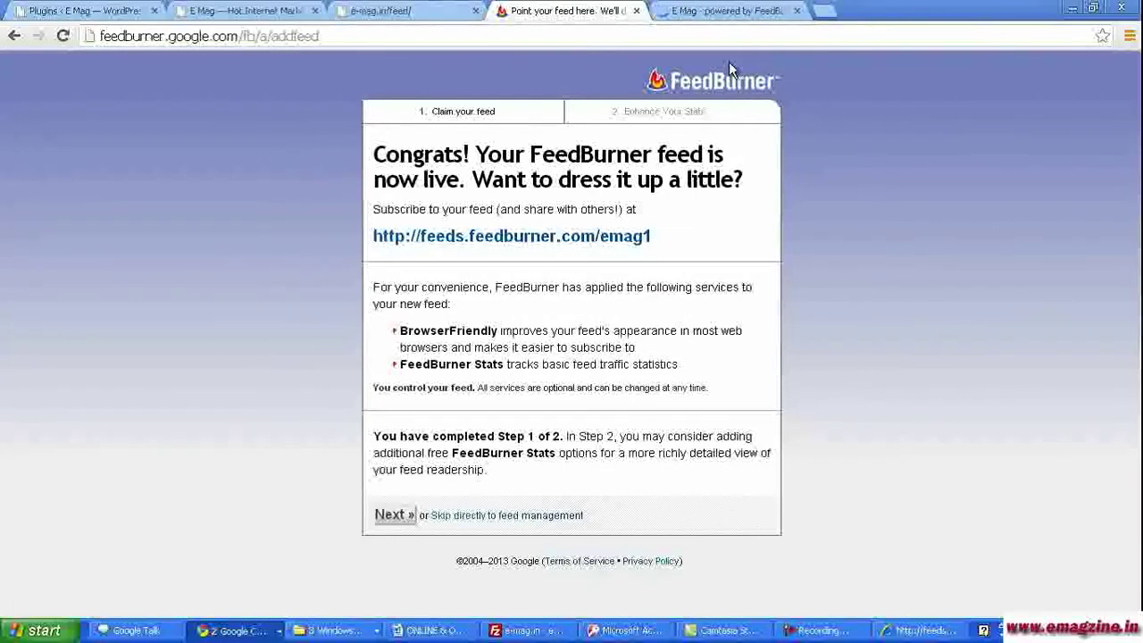
- Review the emag1 feed preview page and its list of supported readers
click(731, 13)
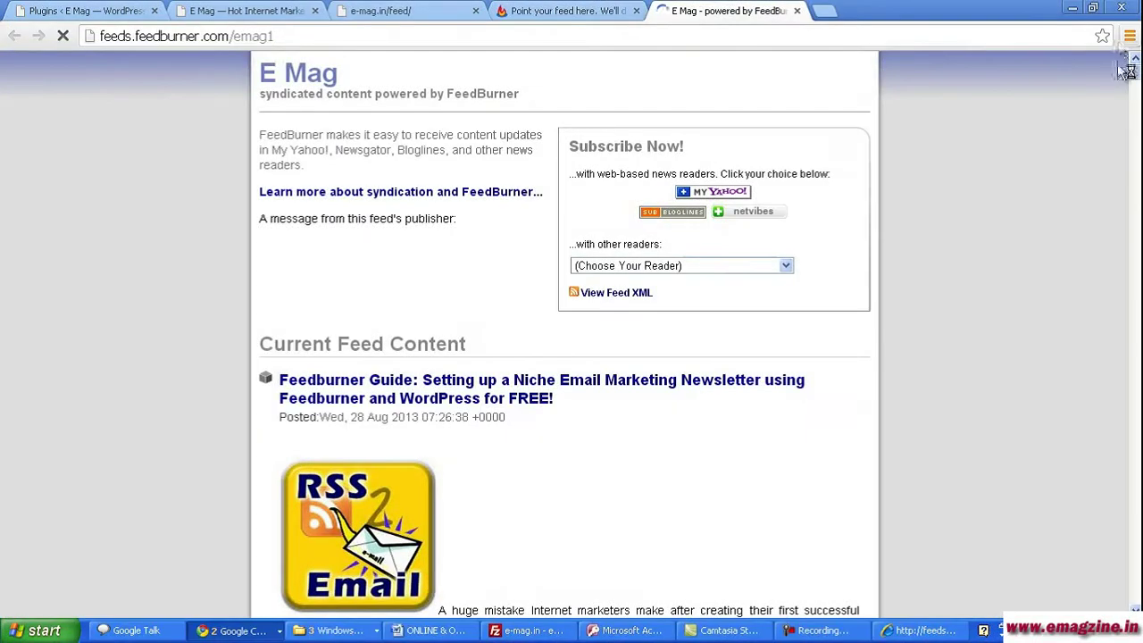
drag(1135, 78, 1136, 87)
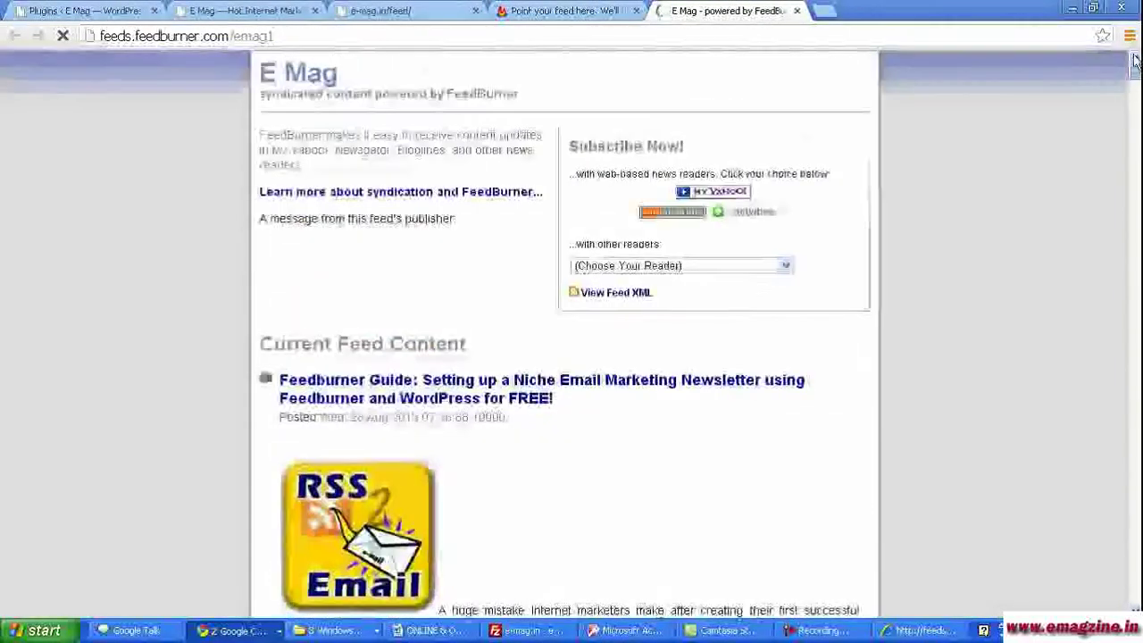
click(392, 11)
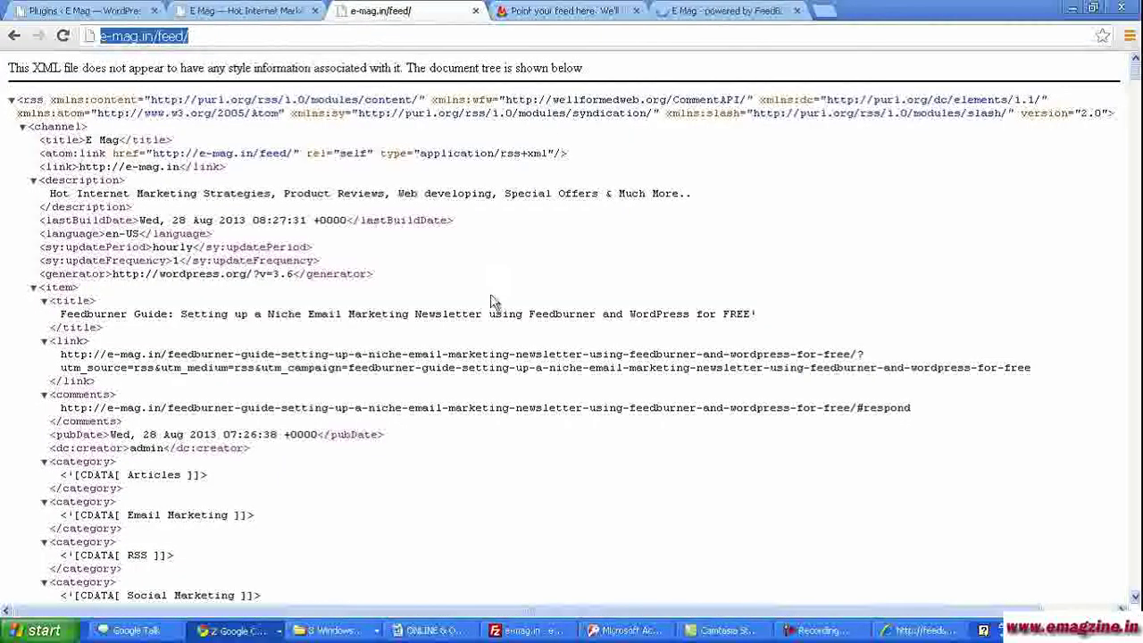
click(728, 11)
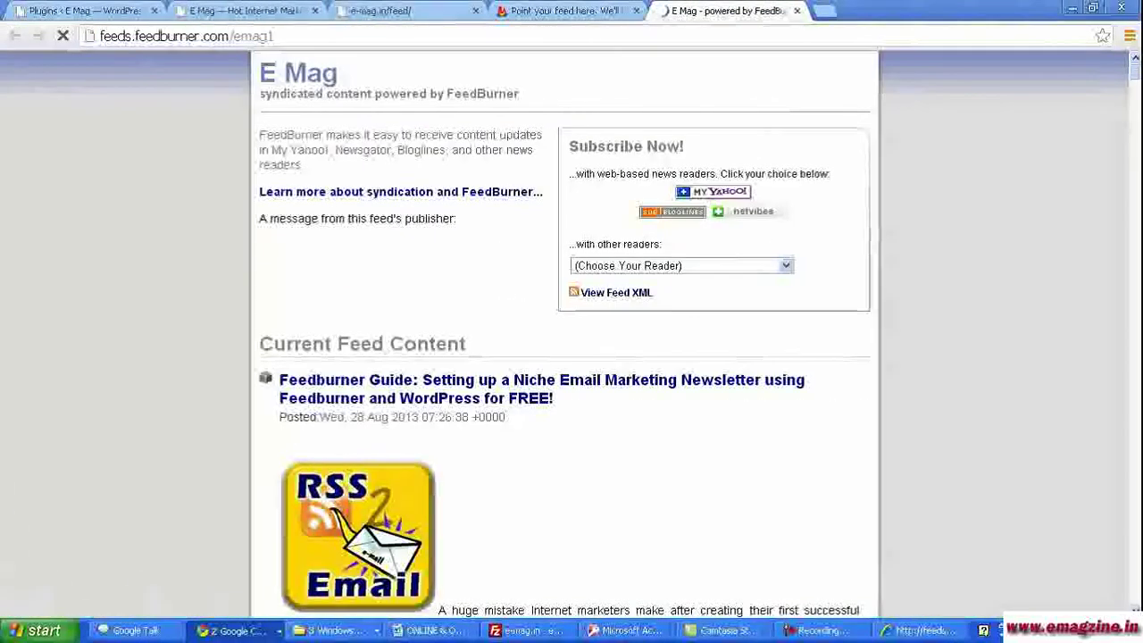
drag(1134, 81, 1135, 60)
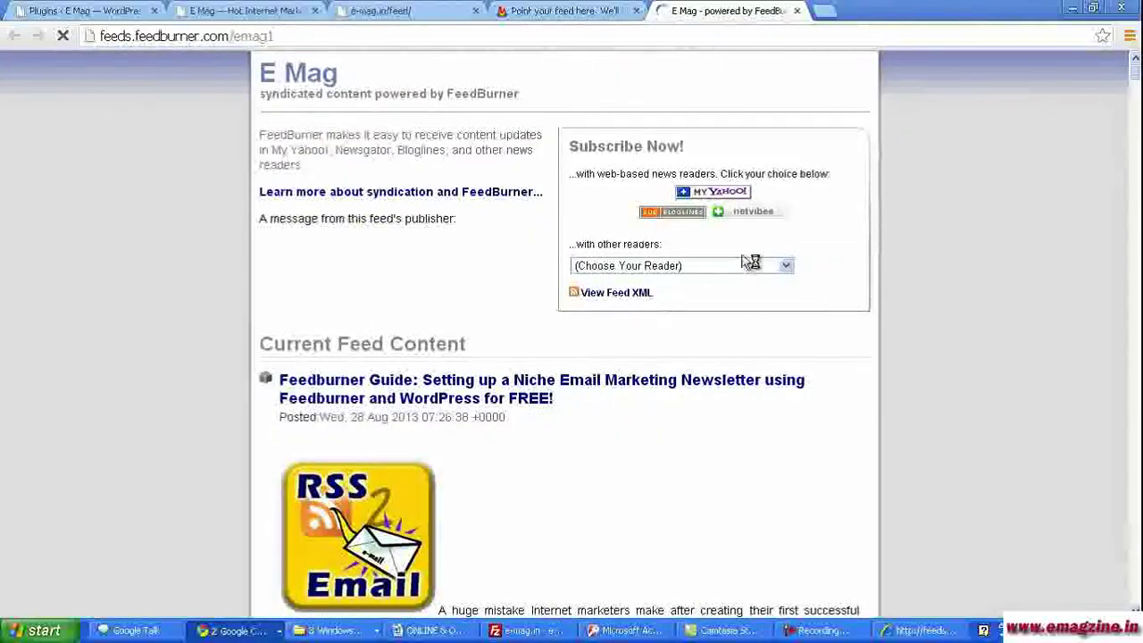
click(749, 266)
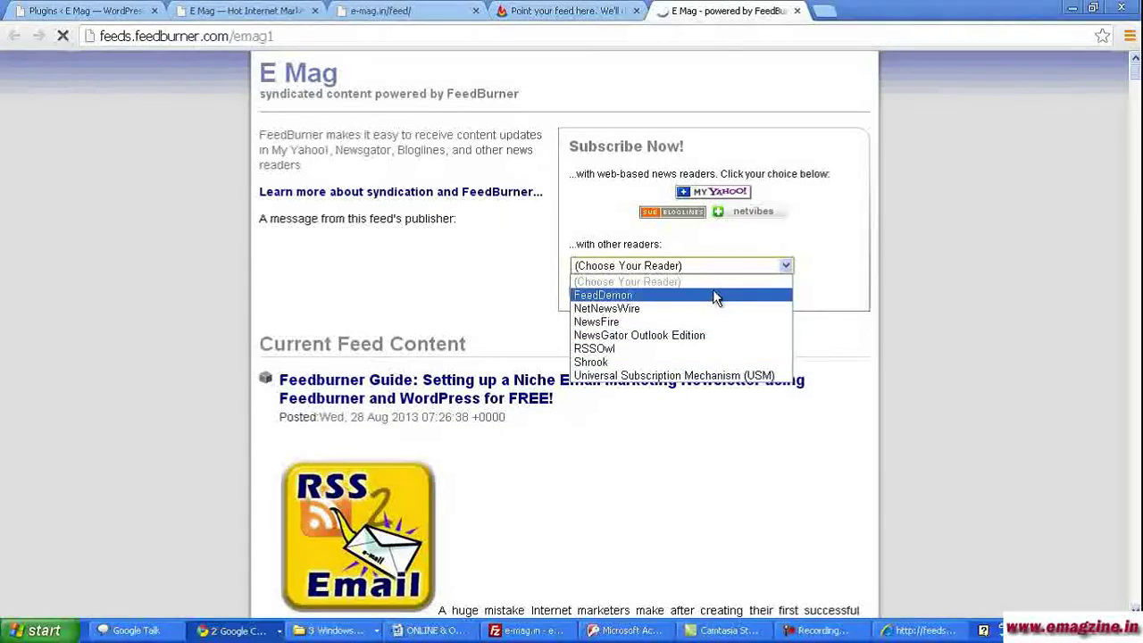
click(947, 344)
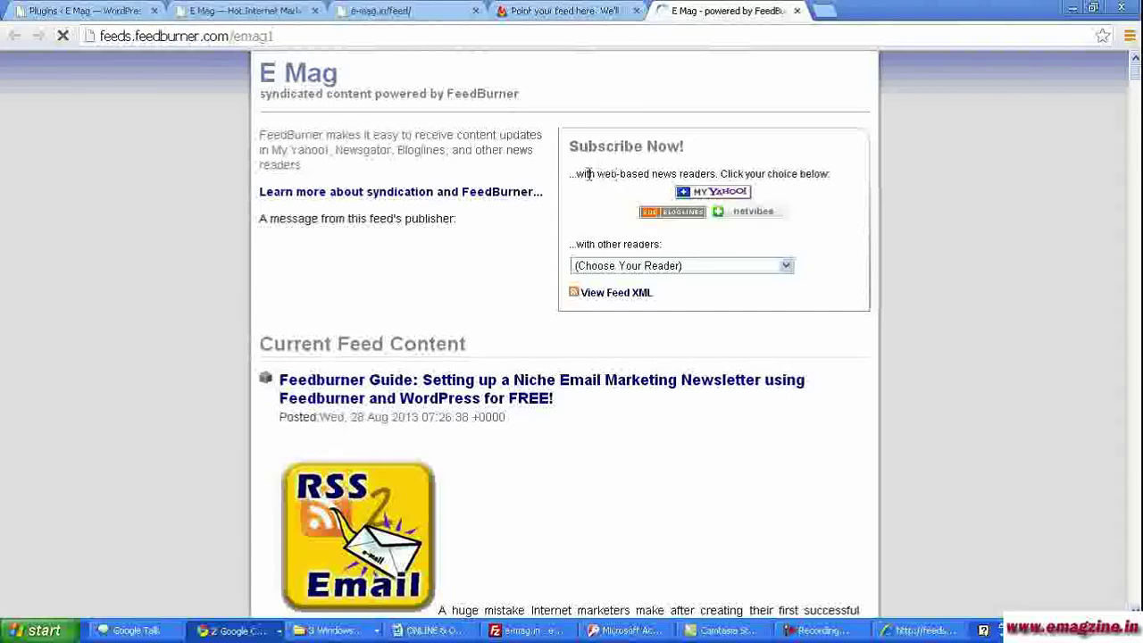
click(553, 10)
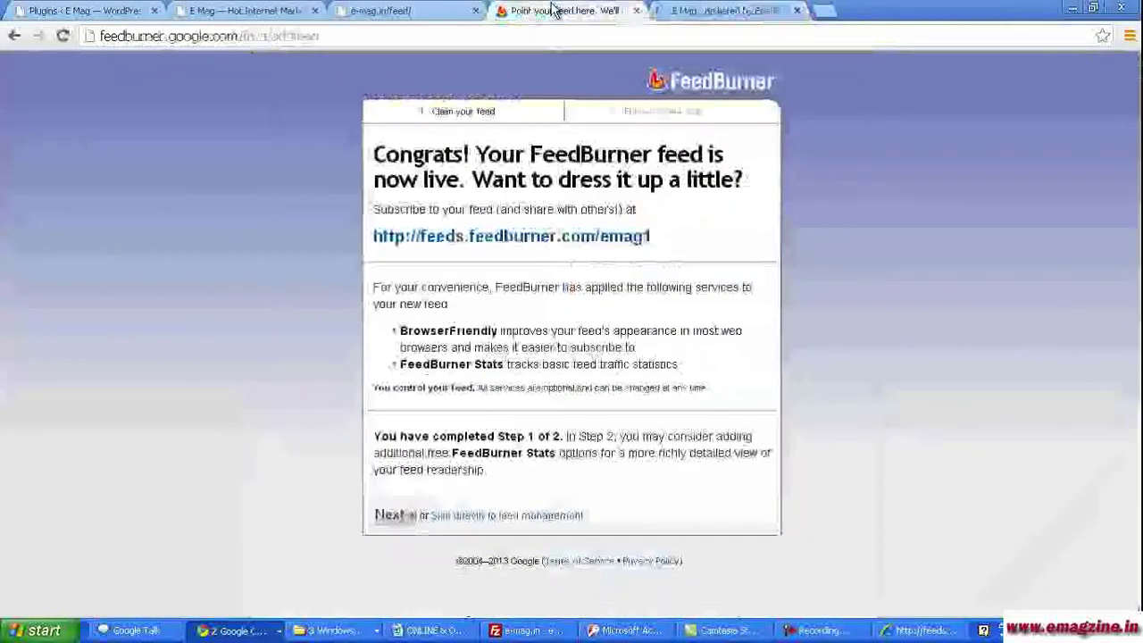
- Complete the remaining feed setup steps, including the stats options
click(393, 517)
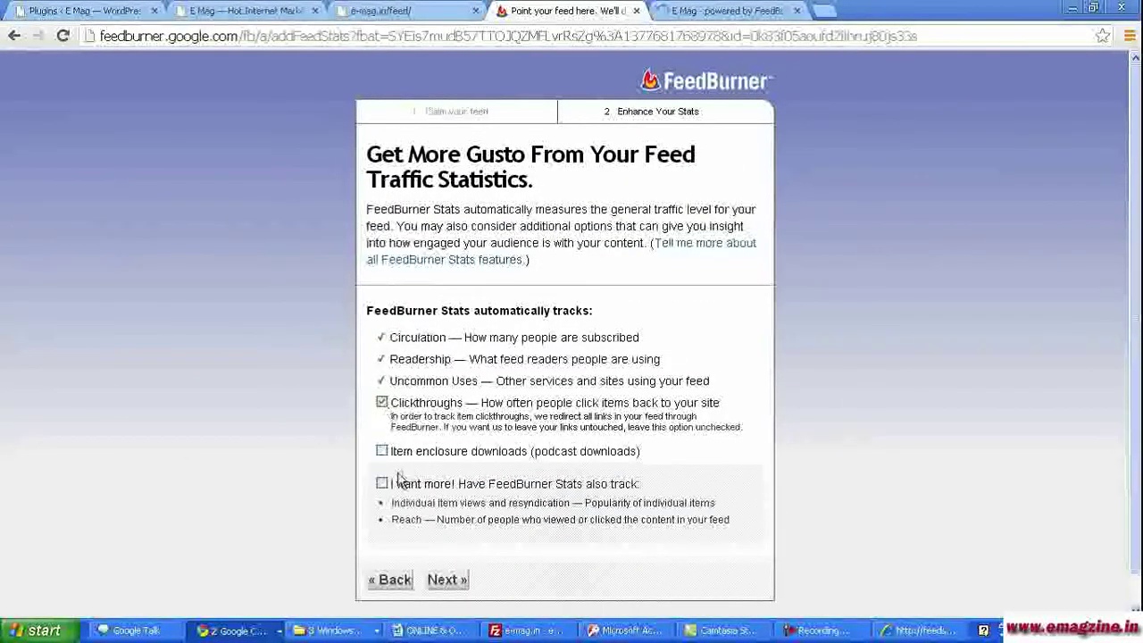
click(447, 580)
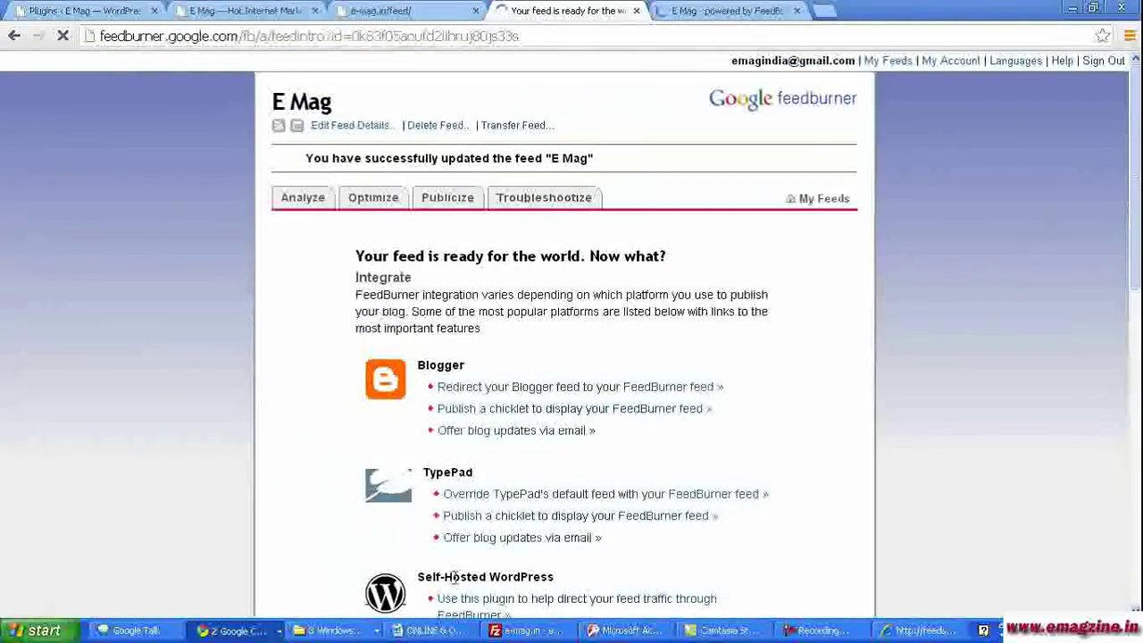
scroll(1045, 400, down, 1)
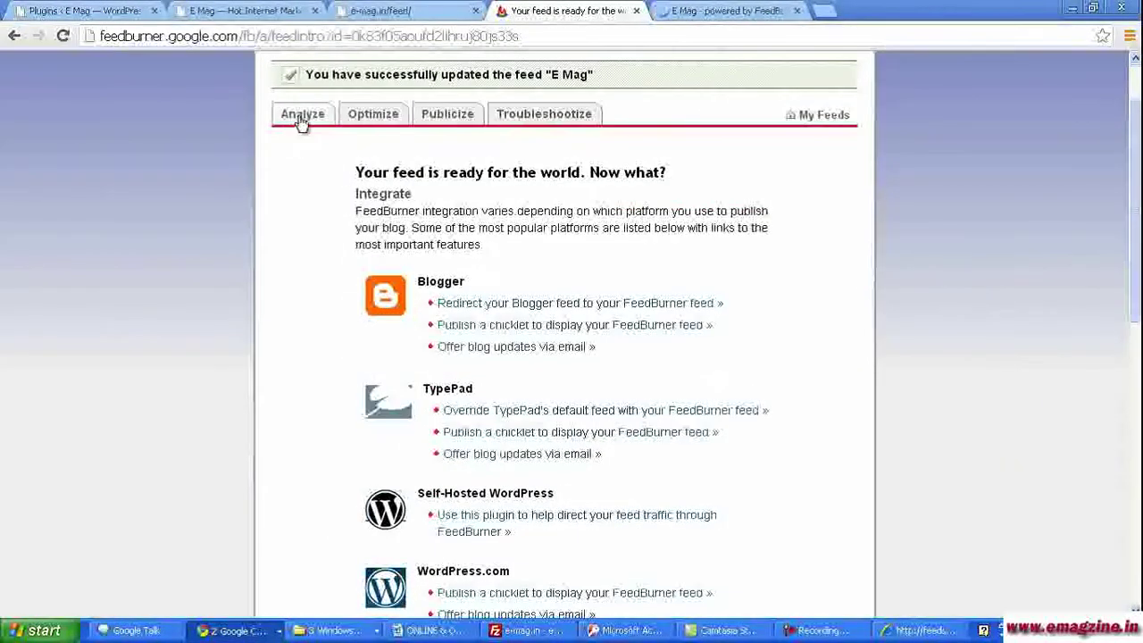
- Activate Email Subscriptions under Publicize and copy the subscription form code
click(451, 121)
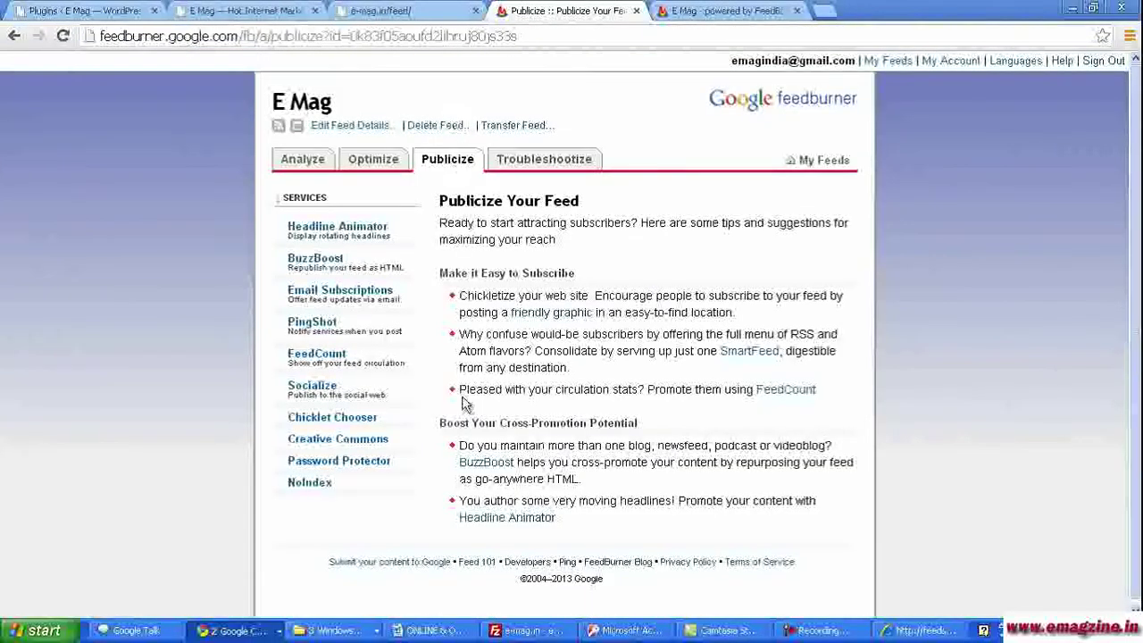
click(365, 299)
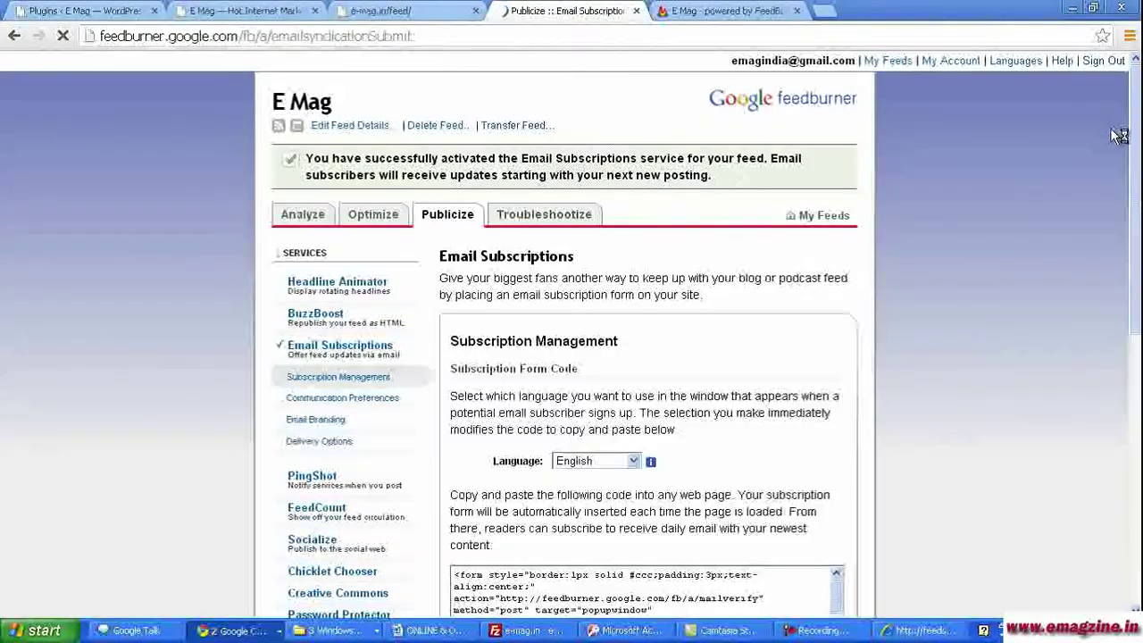
scroll(503, 423, down, 3)
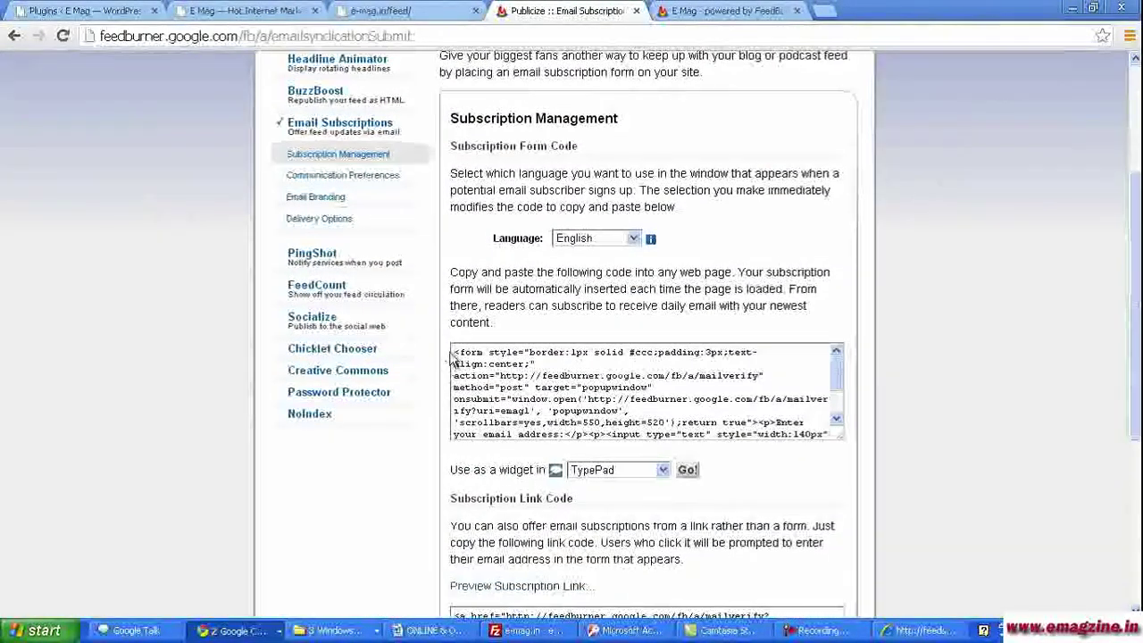
drag(455, 351, 810, 471)
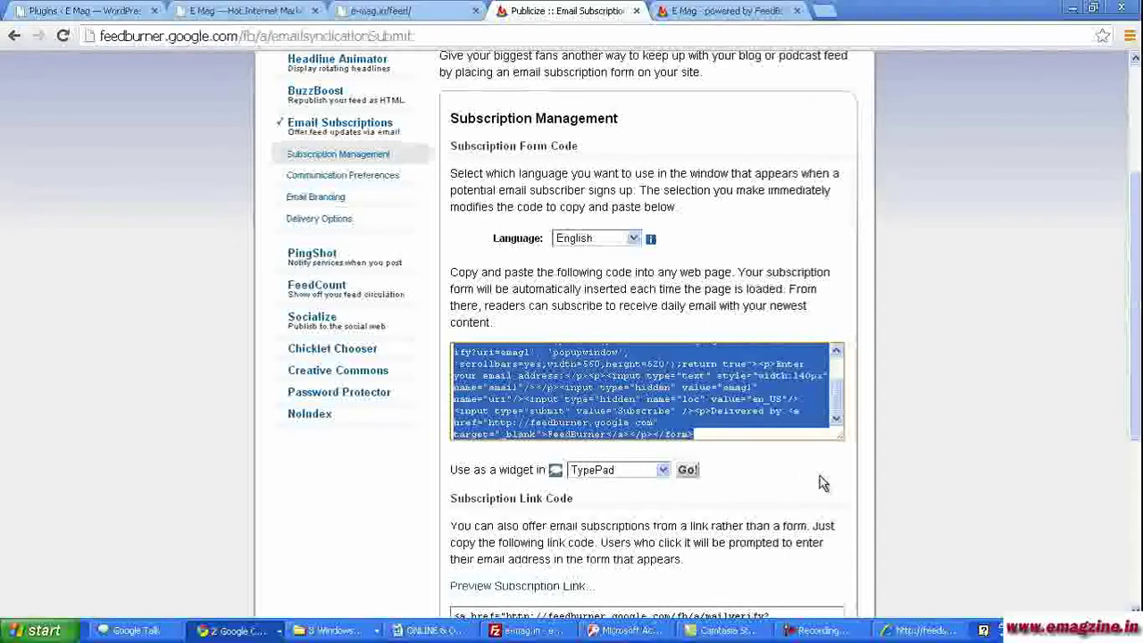
click(84, 10)
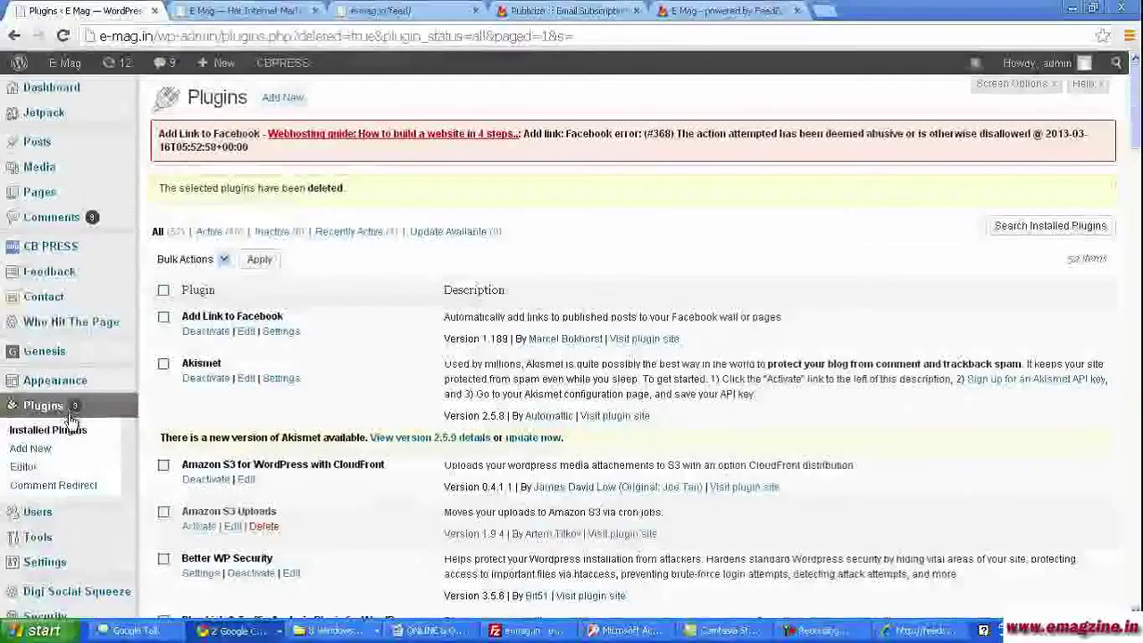
- Open Appearance > Widgets and scroll to the sidebar areas
mouse_move(62, 390)
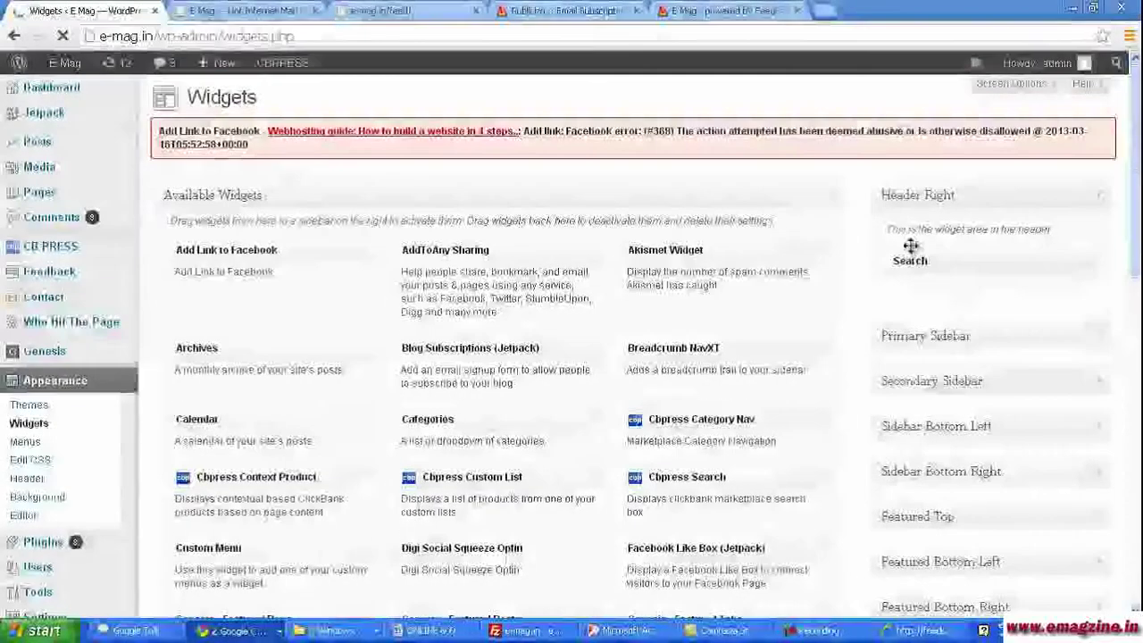
scroll(1107, 285, down, 2)
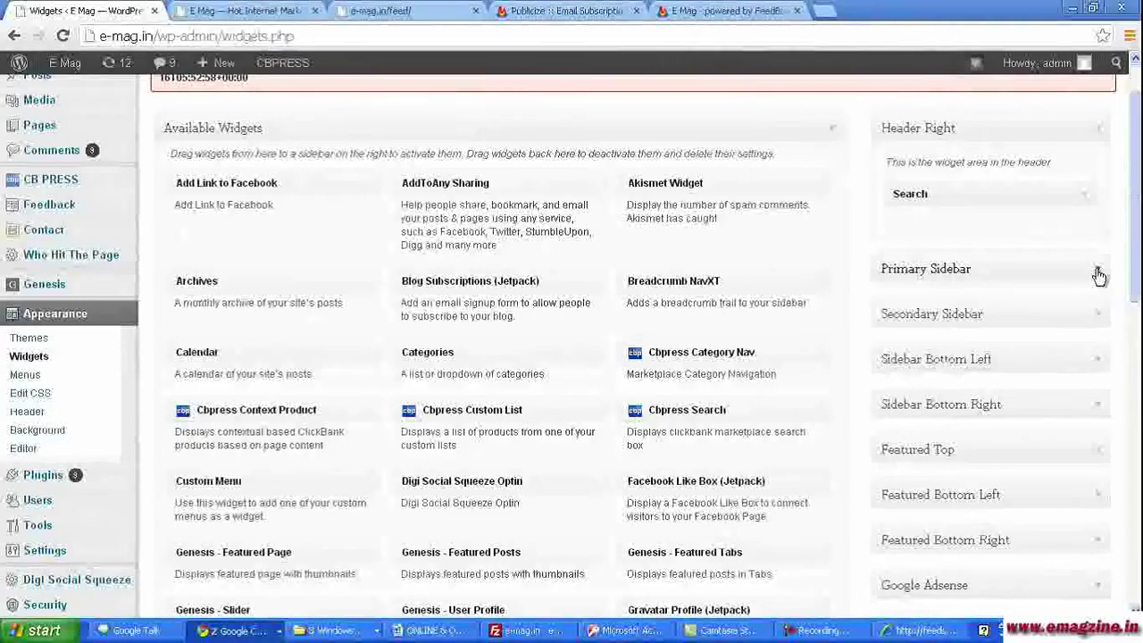
- Expand Primary Sidebar and drag a Text widget into it
click(1098, 275)
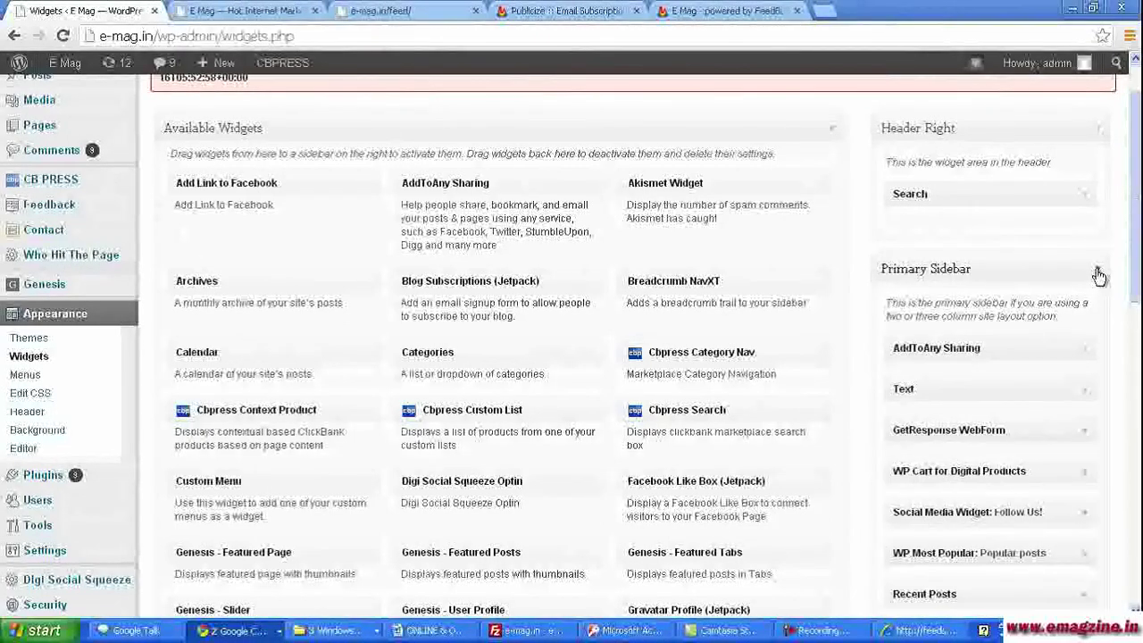
drag(1135, 259, 1136, 281)
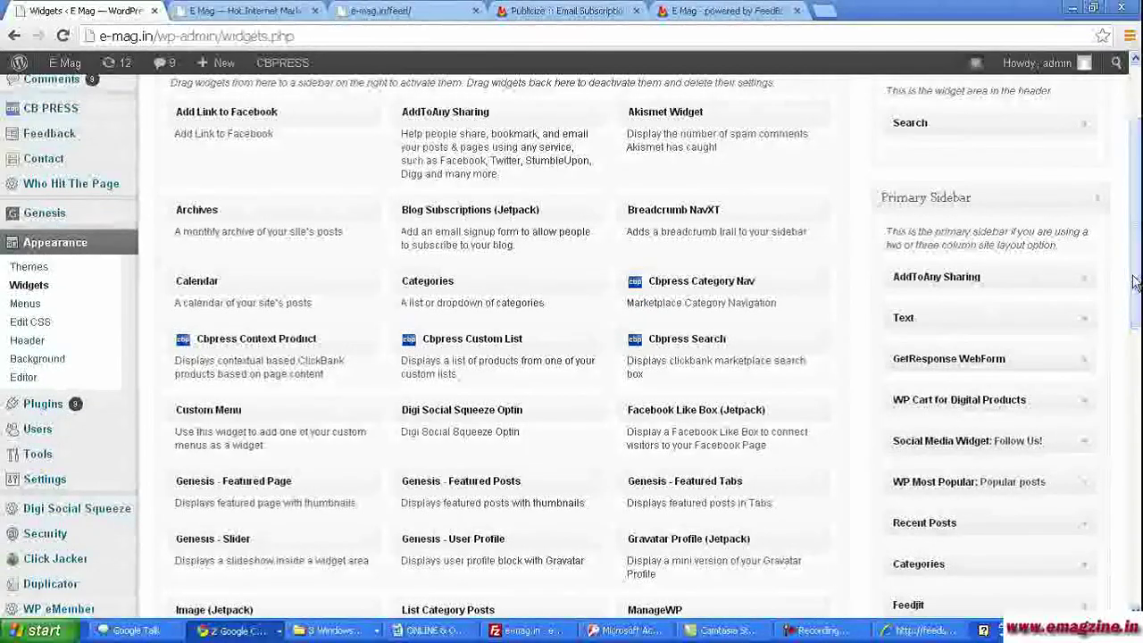
drag(1134, 272, 1137, 438)
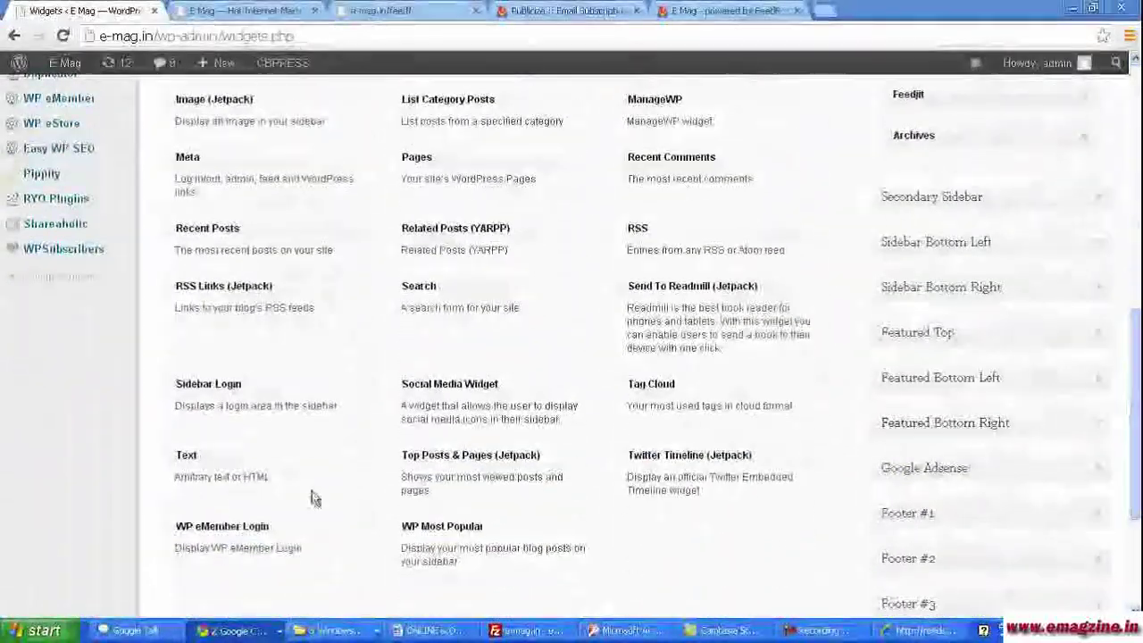
drag(298, 454, 993, 287)
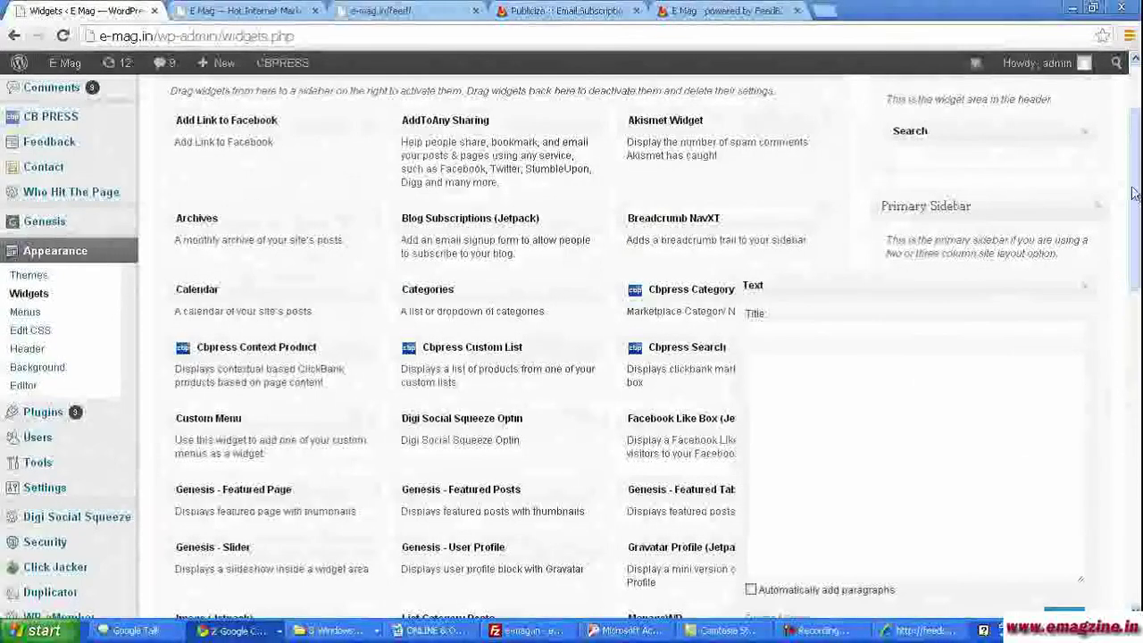
- Paste the FeedBurner form code, title the widget 'Subscribe to our Posts!' and save
scroll(1023, 464, down, 1)
click(779, 385)
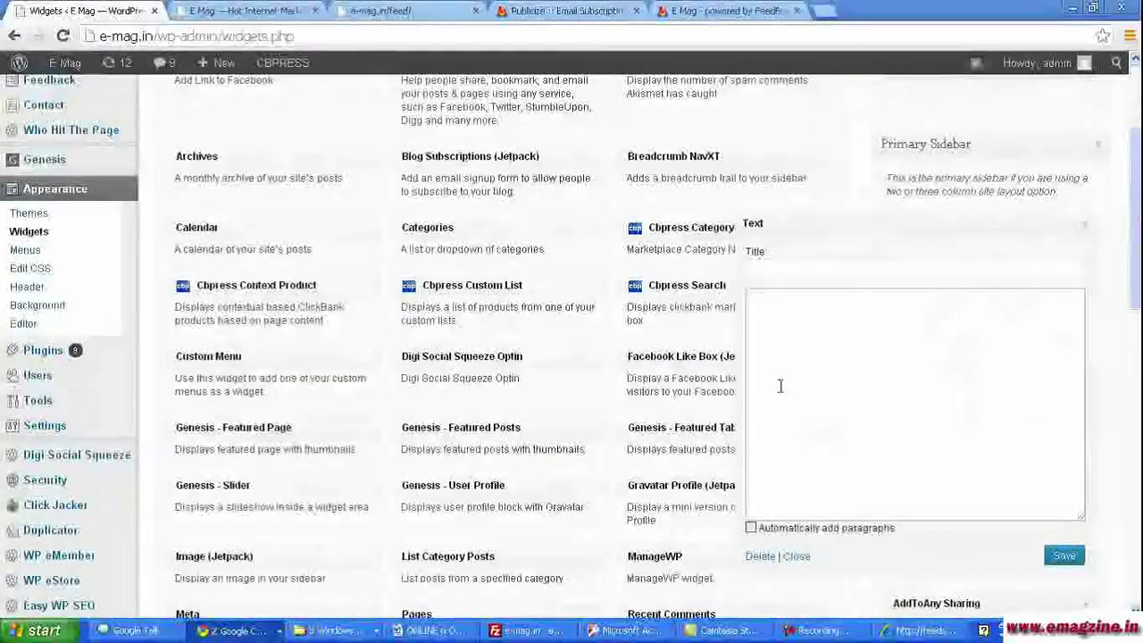
text(<form style="border:1px solid #ccc;padding:3px;text-align:center;" action="http://feedburner.google.com/fb/a/mailverify" method="post" target="popupwindow" onsubmit="window.open('http://feedburner.google.com/fb/a/mailverify?uri=emag1', 'popupwindow', 'scrollbars=yes,width=550,height=520');return true"><p>Enter your email address:</p><p><input type="text" style="width:140px" name="email"/></p><input type="hidden" value="emag1" name="uri"/><input type="hidden" name="loc" value="en_US"/><input type="submit" value="Subscribe" /></p><p>Delivered by <a href="http://feedburner.google.com" target="_blank">FeedBurner</a></p></form>)
click(778, 271)
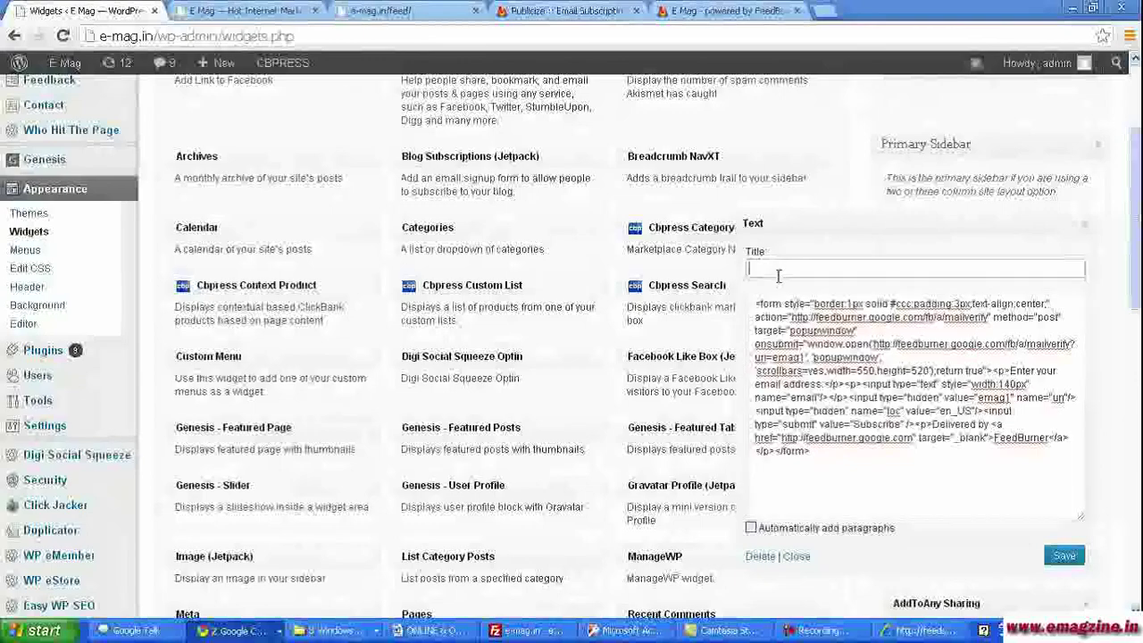
text(Subscrib)
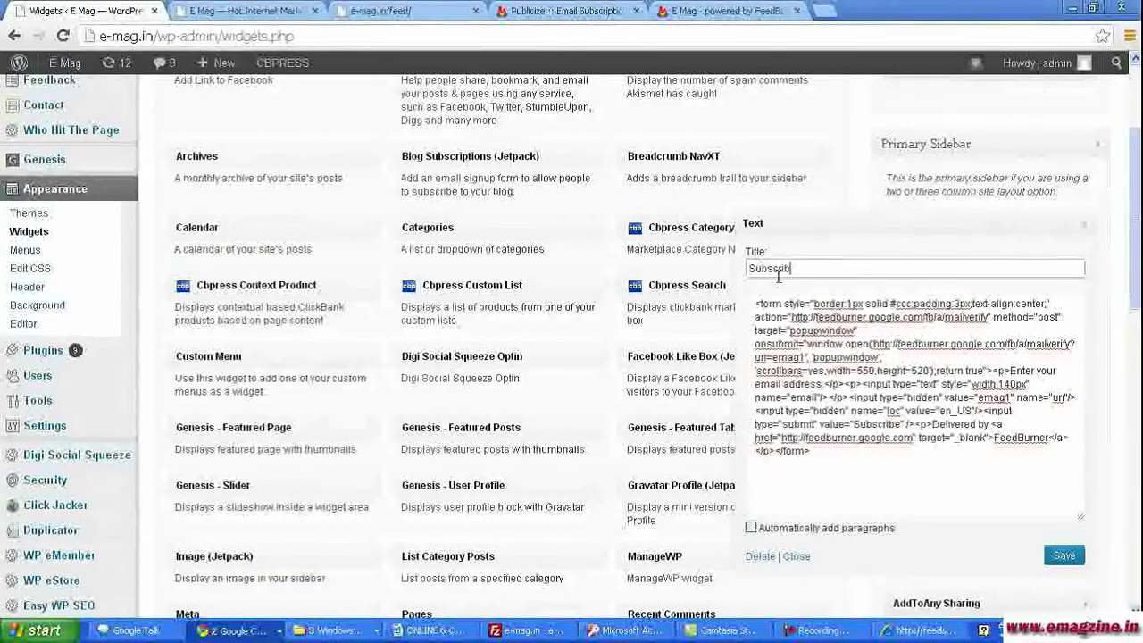
text(e to ou)
key(BackSpace)
key(BackSpace)
key(BackSpace)
text(ur Posts!)
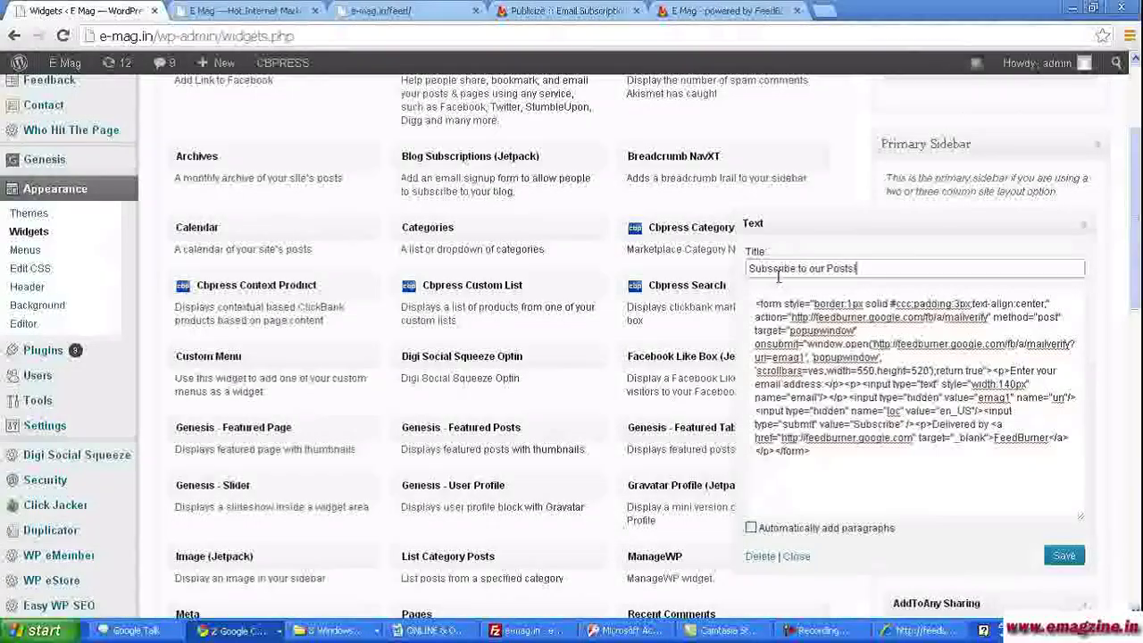
click(1064, 555)
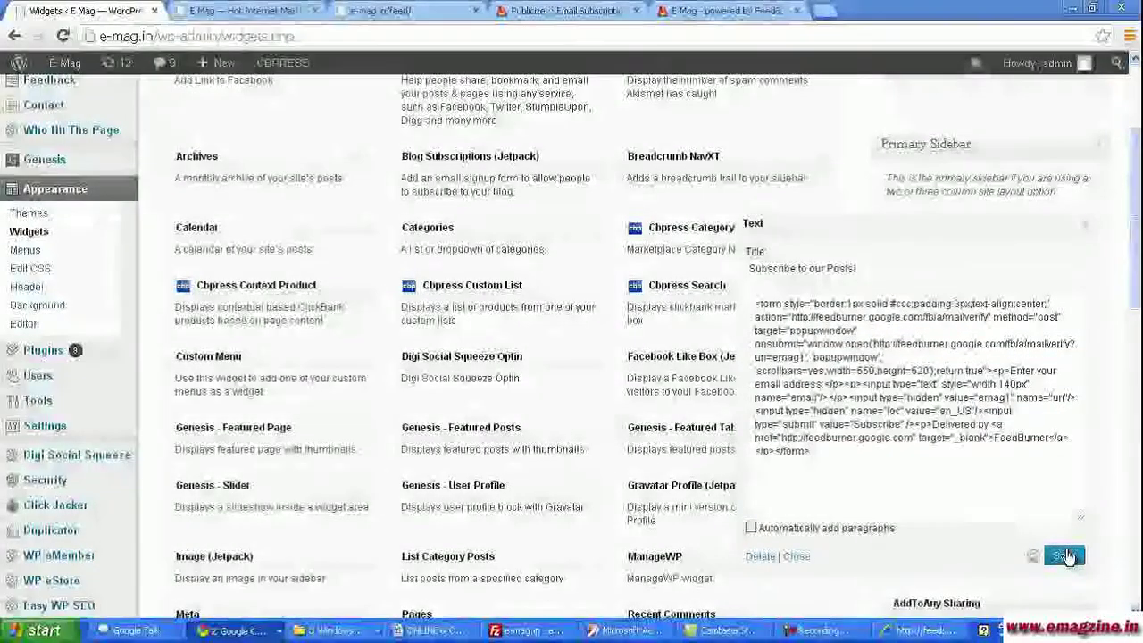
click(232, 9)
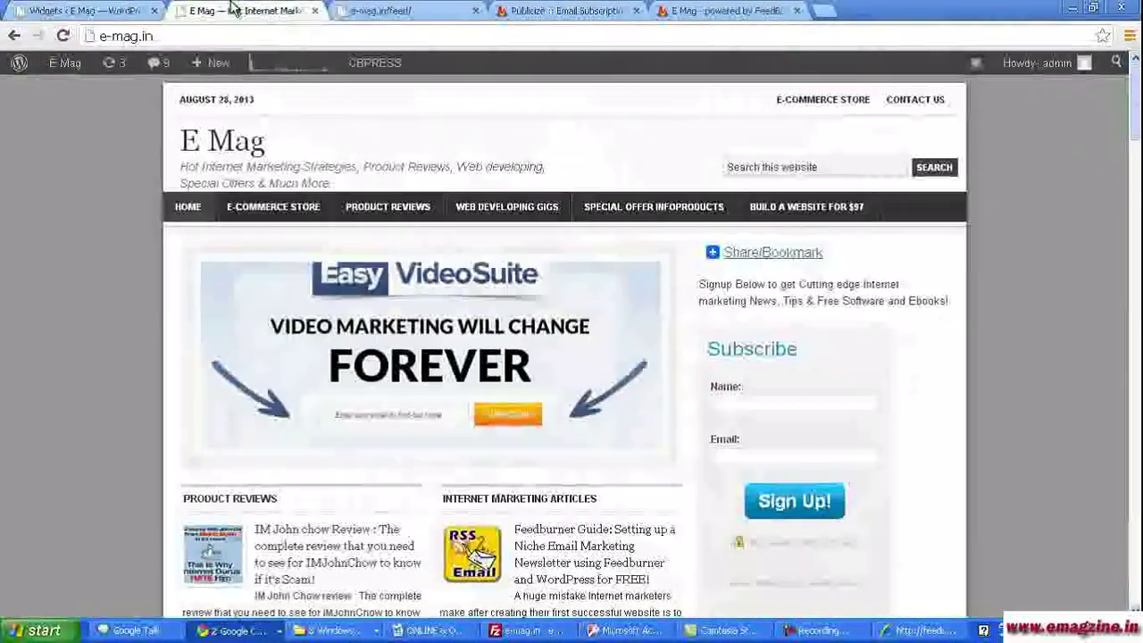
- Refresh the e-mag.in home page to display the new sign-up form
click(64, 37)
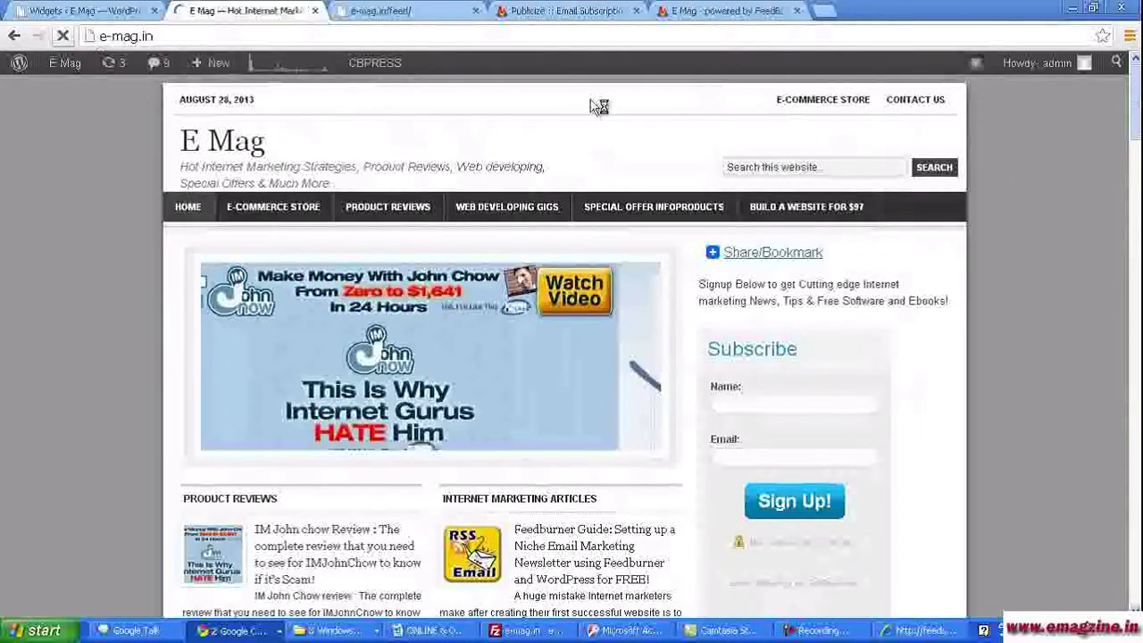
key(F5)
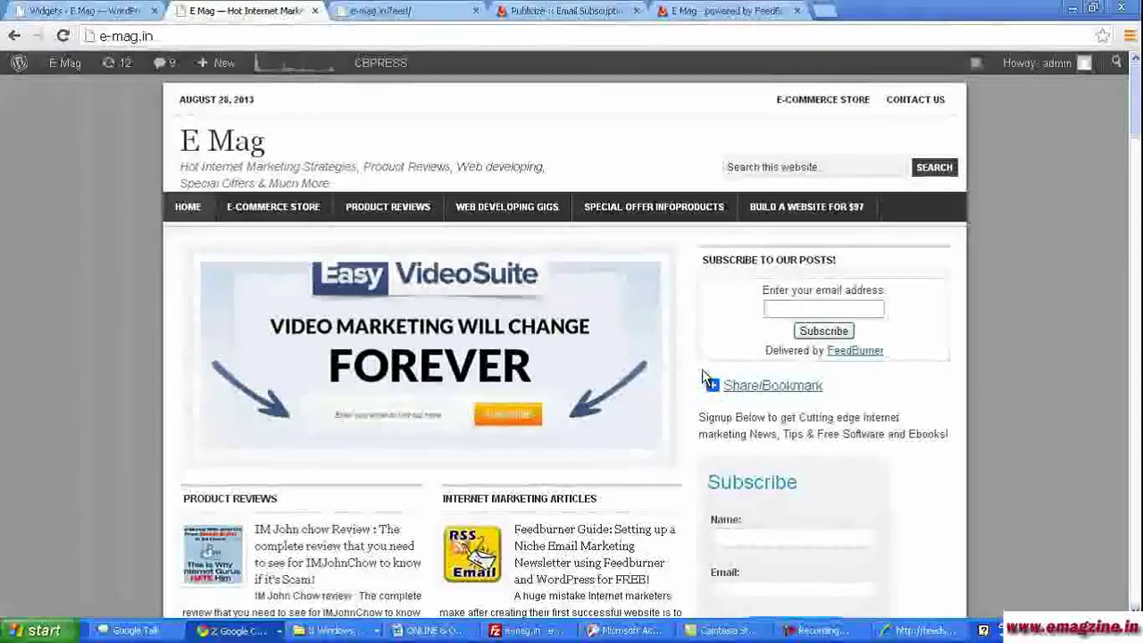
- Save FeedBurner's email subscription settings
click(492, 10)
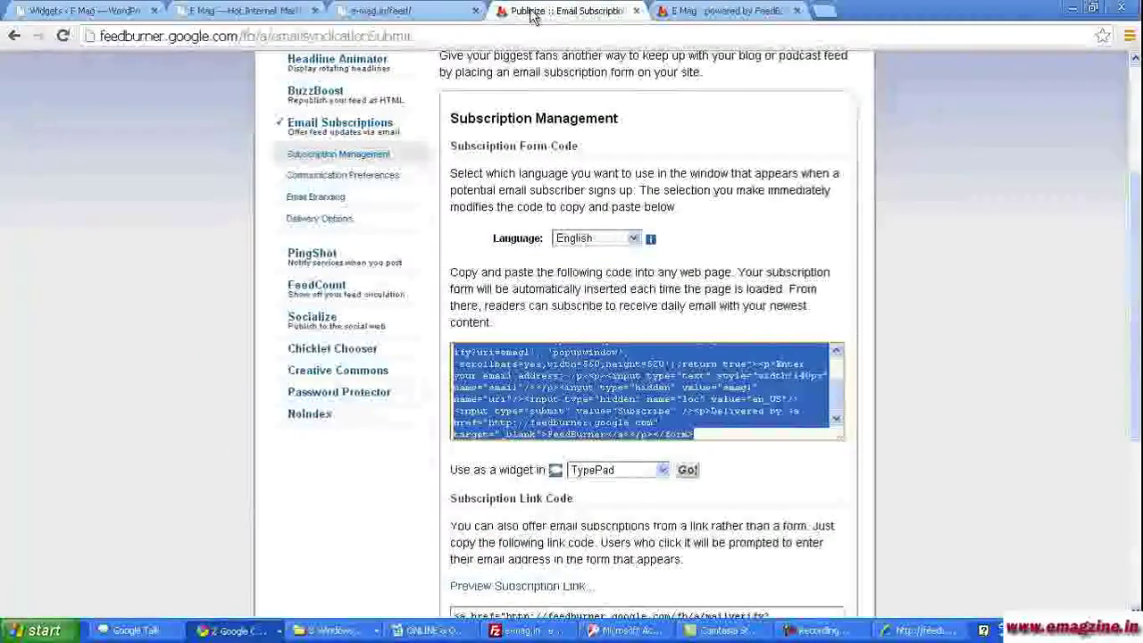
scroll(388, 447, down, 4)
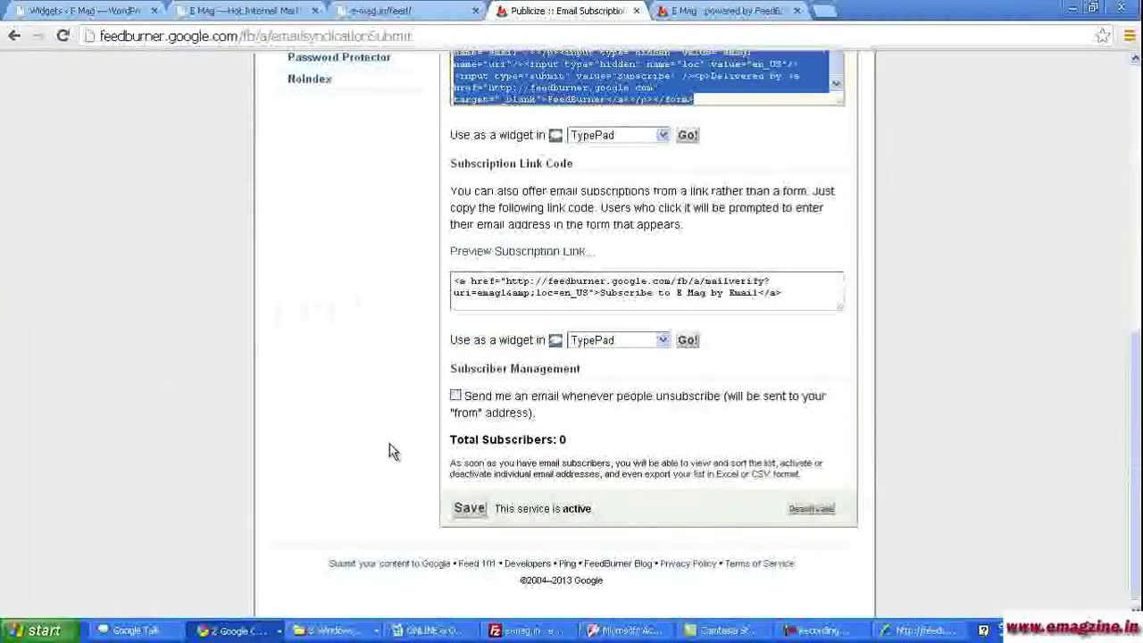
click(507, 489)
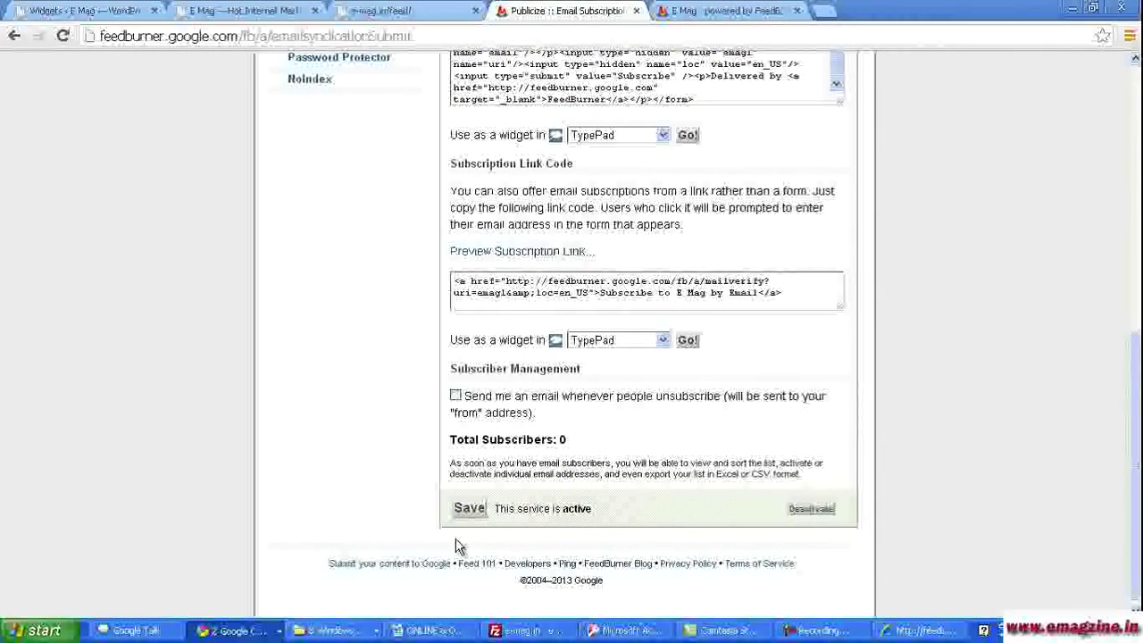
click(473, 517)
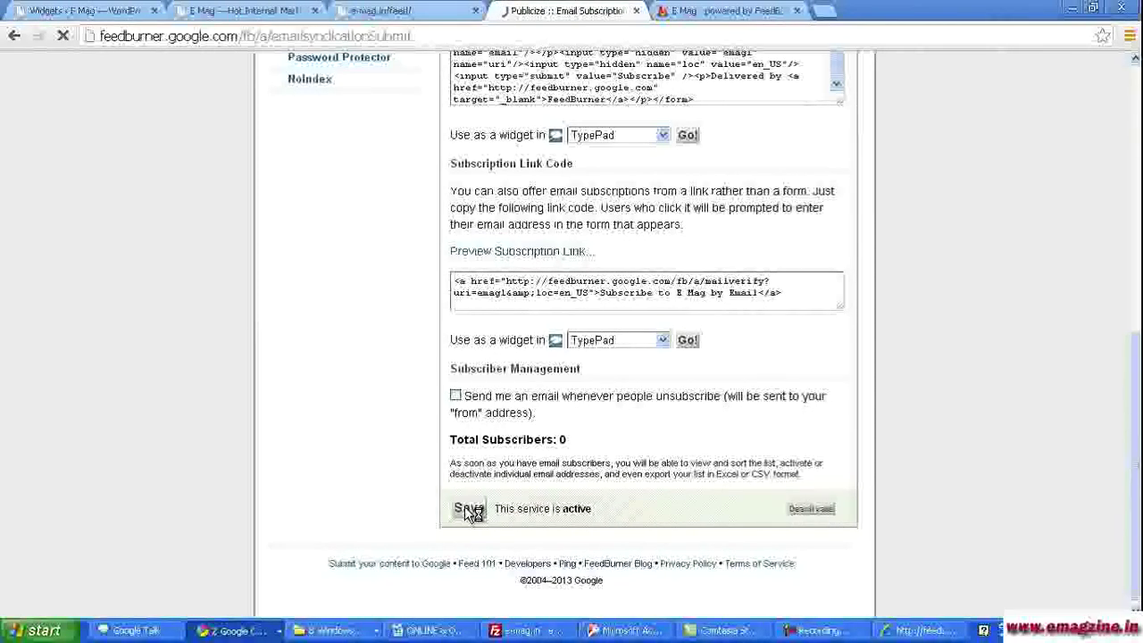
- Activate FeedCount for the E Mag feed and copy its counter HTML
scroll(598, 427, down, 2)
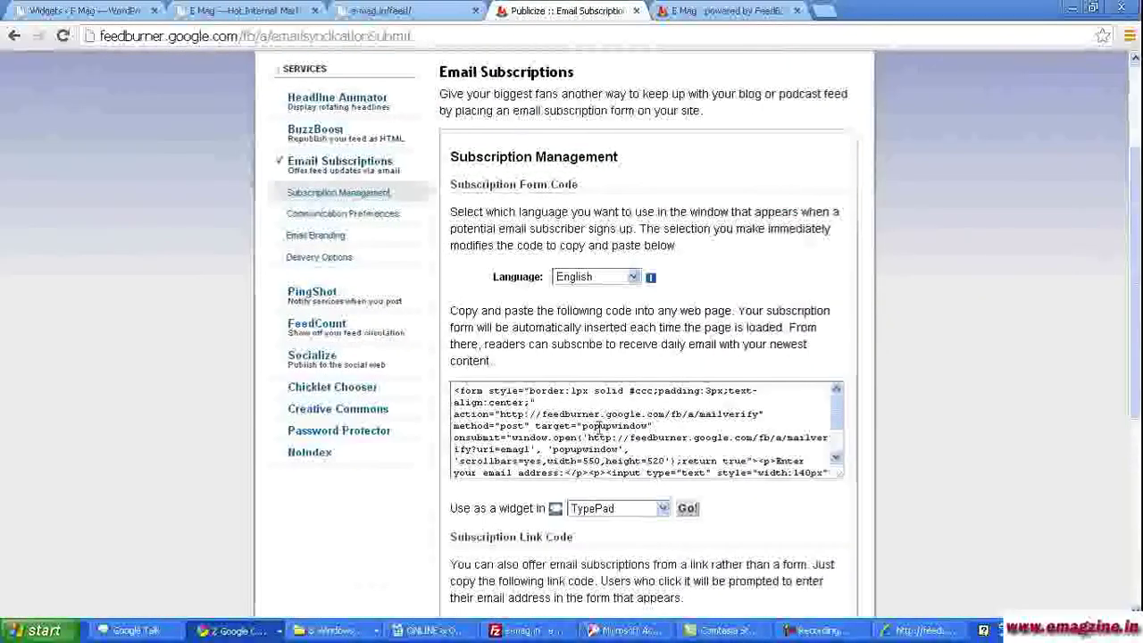
click(328, 330)
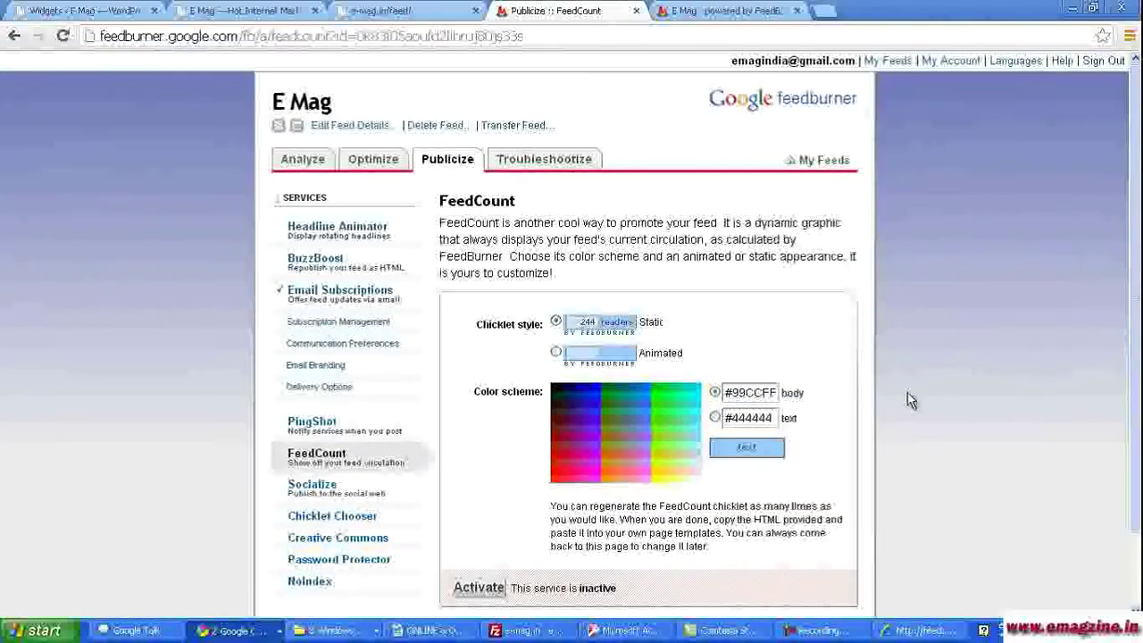
scroll(908, 400, down, 1)
click(471, 505)
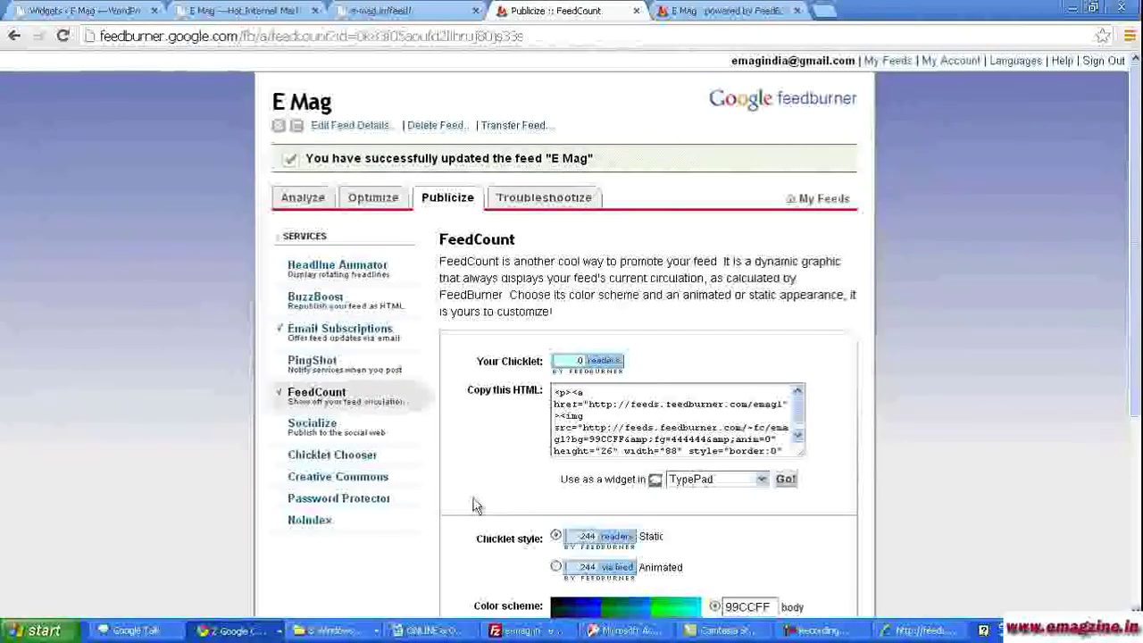
drag(554, 394, 786, 482)
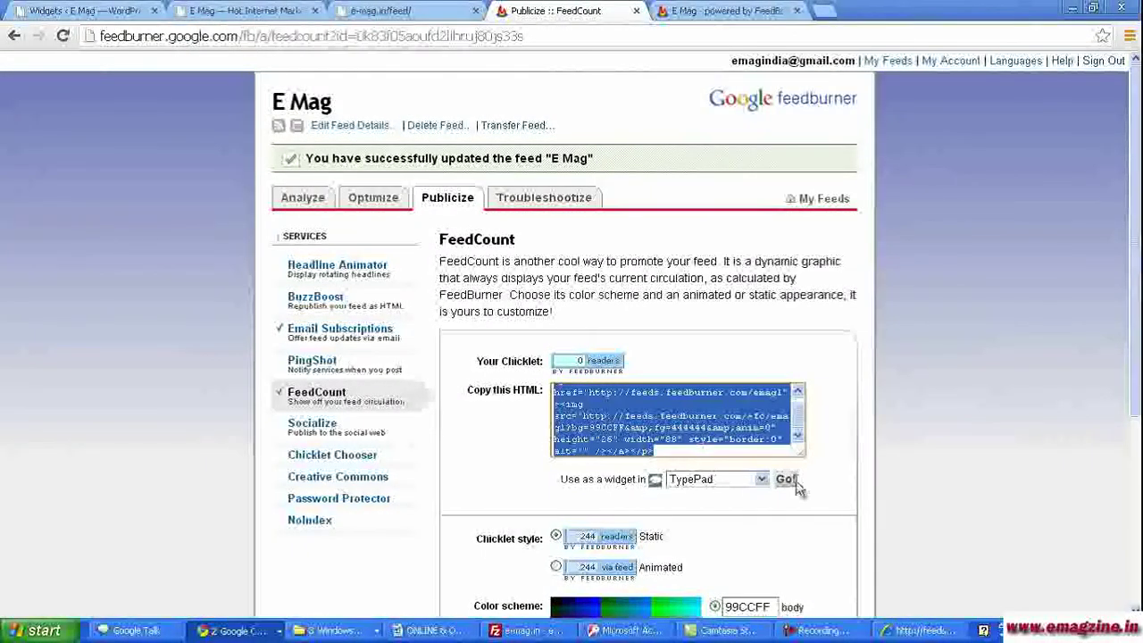
click(97, 10)
click(831, 451)
- Paste the FeedCount counter HTML on a new line below the email form code
key(Return)
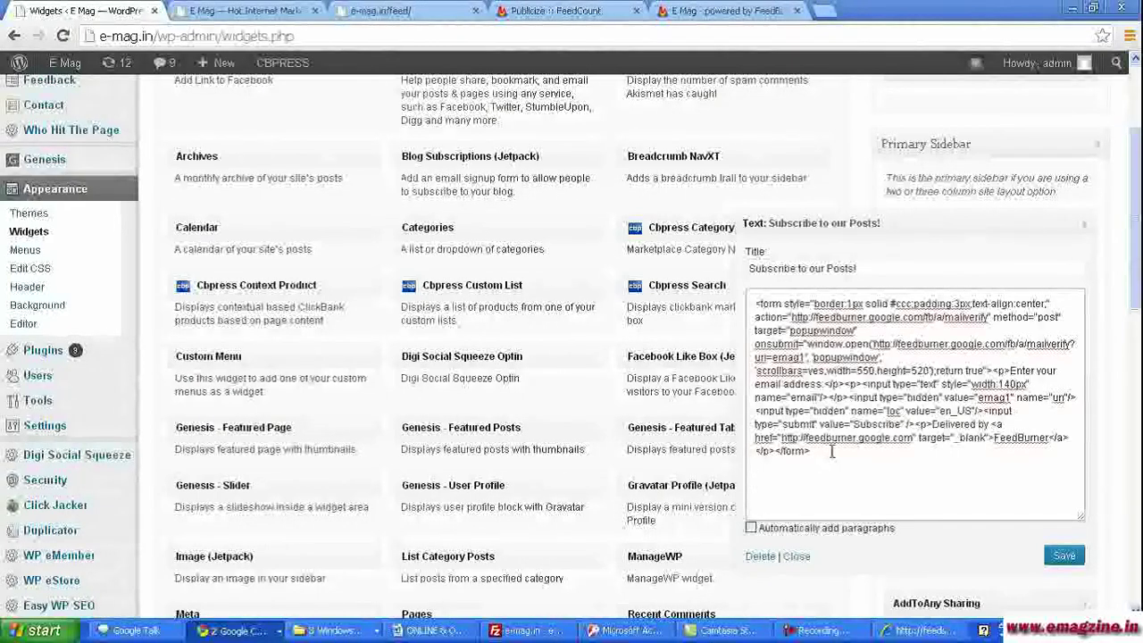
key(Return)
text(<p><a href="http://feeds.feedburner.com/emag1"><img src="http://feeds.feedburner.com/~fc/emag1?bg=99CCFF&amp;fg=444444&amp;anim=0" height="26" width="88" style="border:0" alt="" /></a></p>)
- Save the Text widget and reload the E Mag front page to show the 0 readers badge
click(1065, 557)
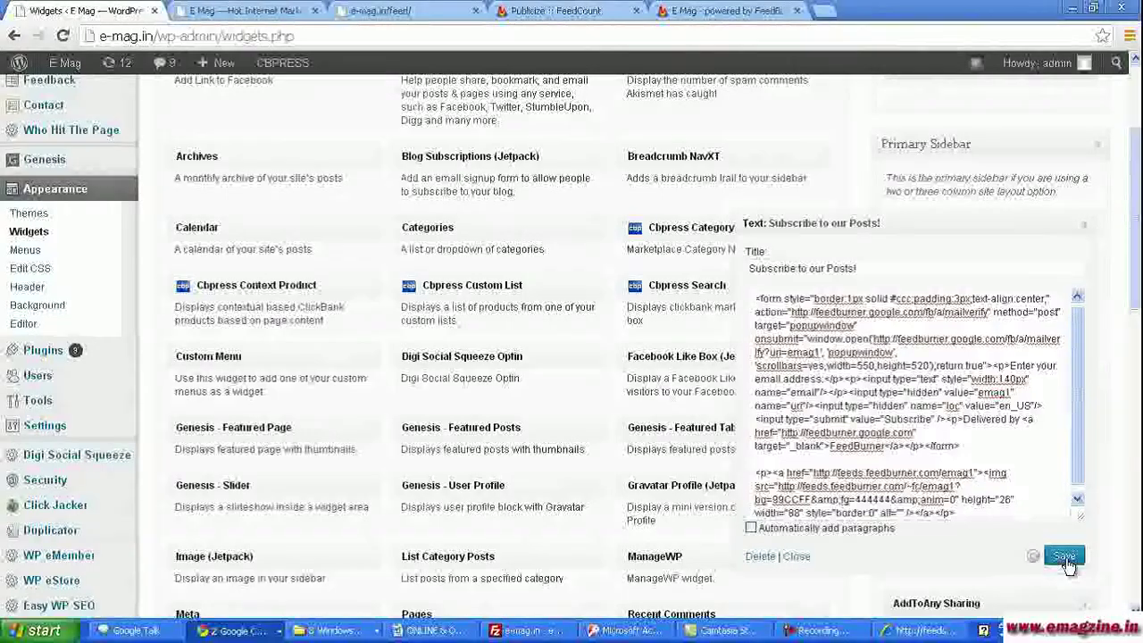
click(246, 11)
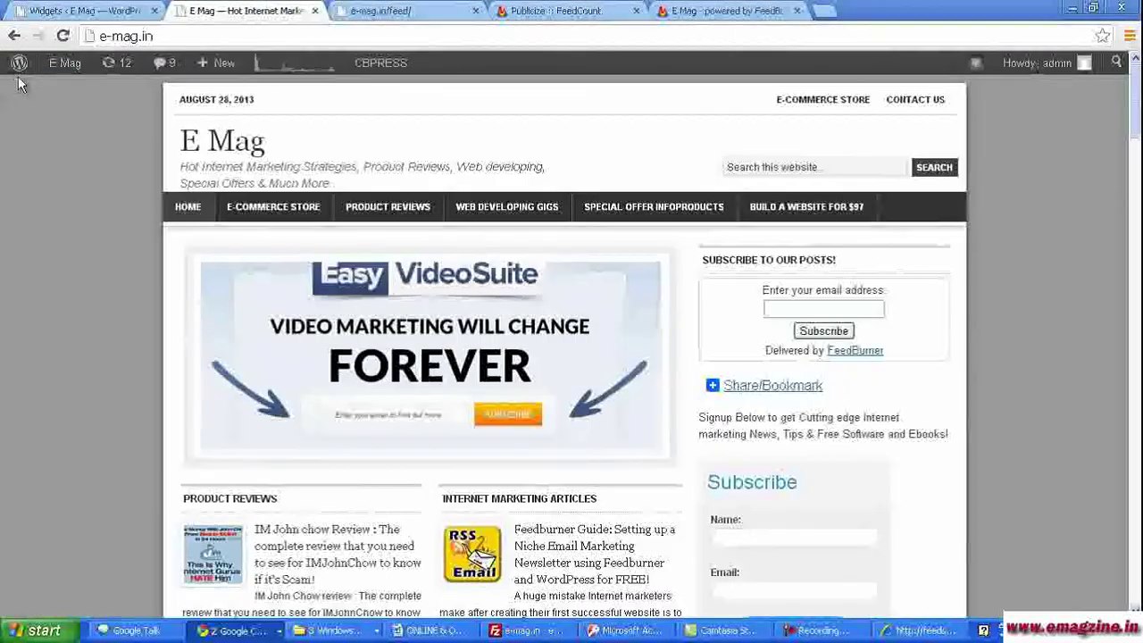
click(63, 36)
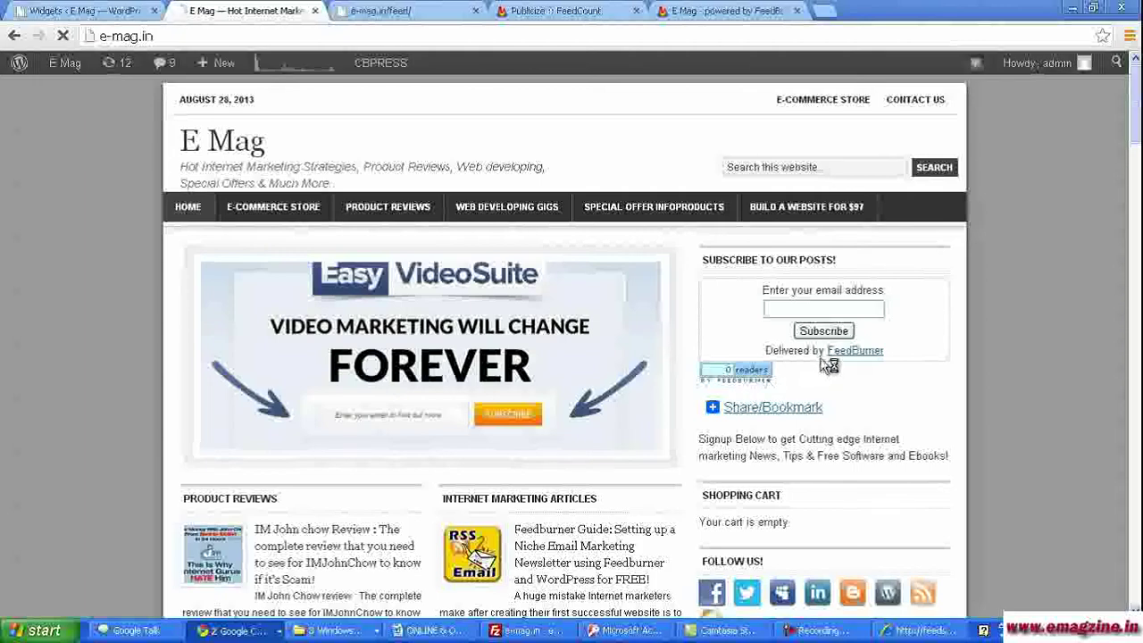
- Delete the 'Delivered by FeedBurner' paragraph code from the subscribe Text widget
drag(895, 350, 777, 352)
click(60, 9)
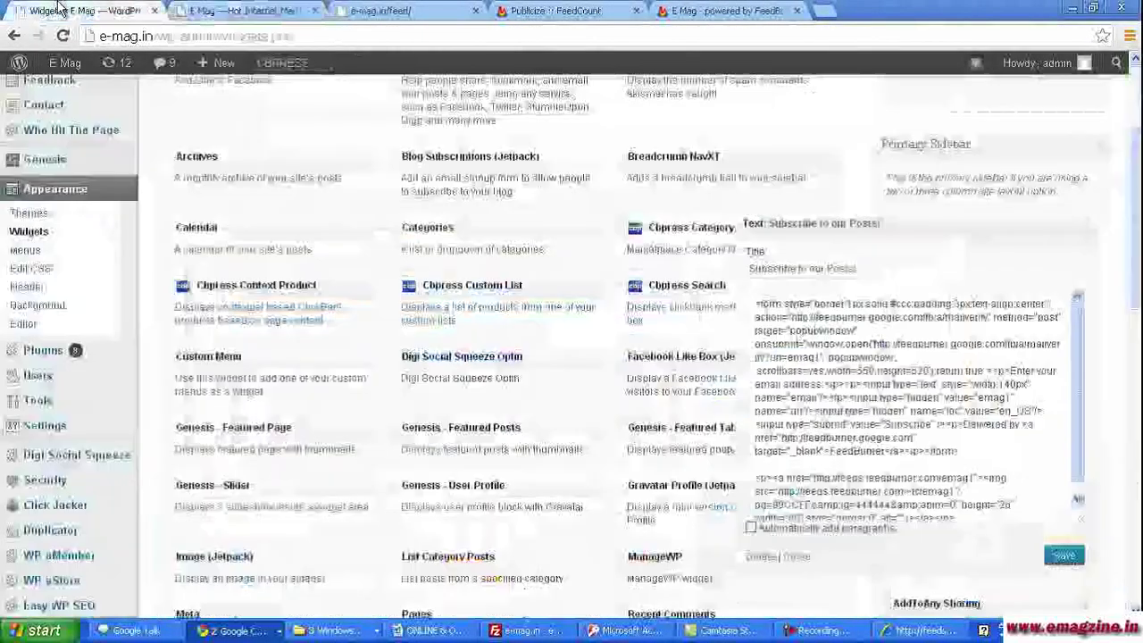
scroll(1074, 448, down, 1)
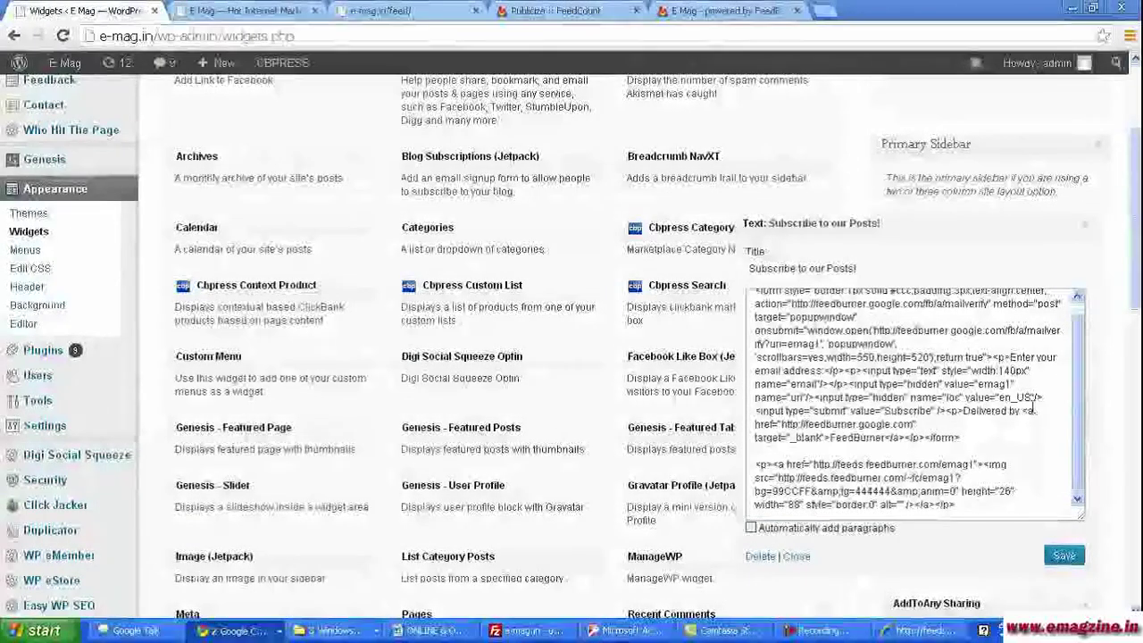
click(947, 411)
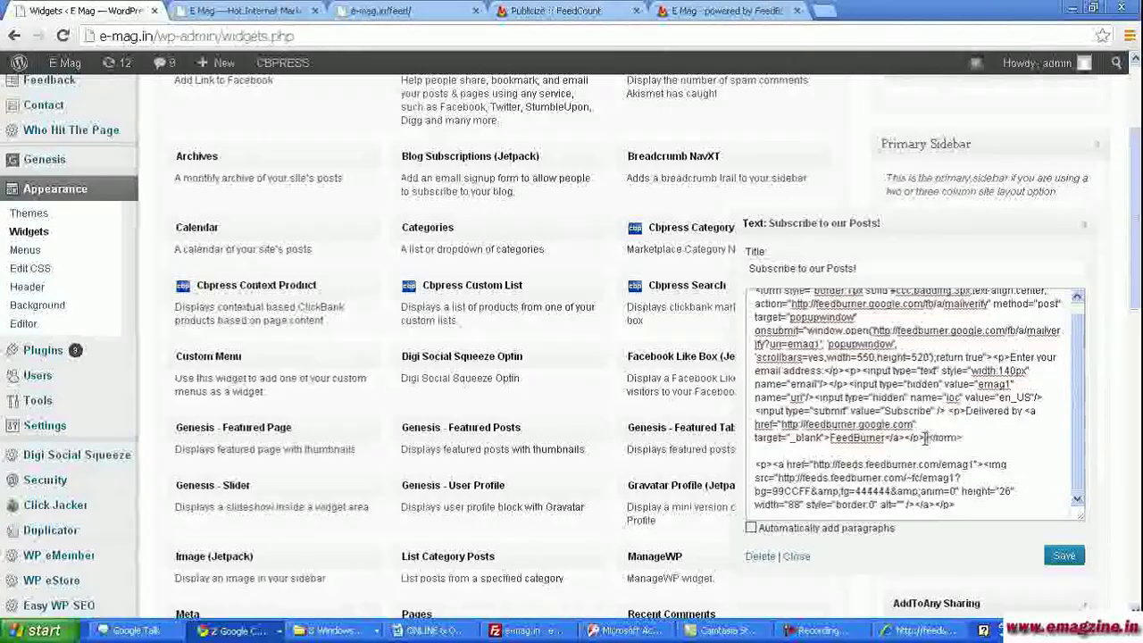
drag(944, 410, 928, 437)
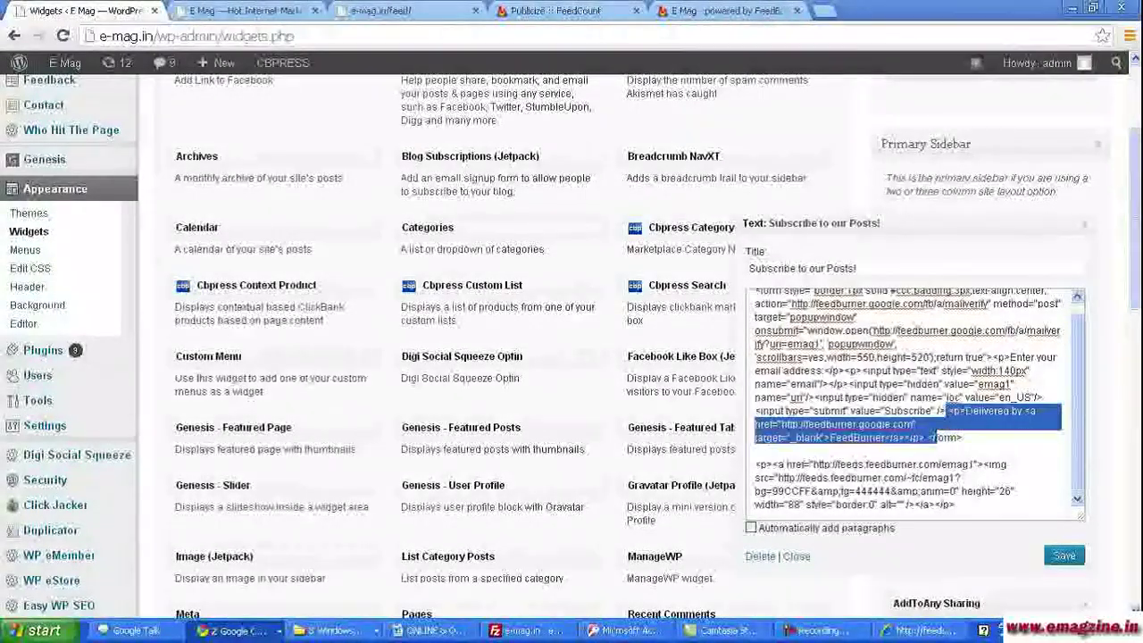
key(Delete)
- Save the widget and reload the E Mag home page to confirm the line is gone
click(1062, 557)
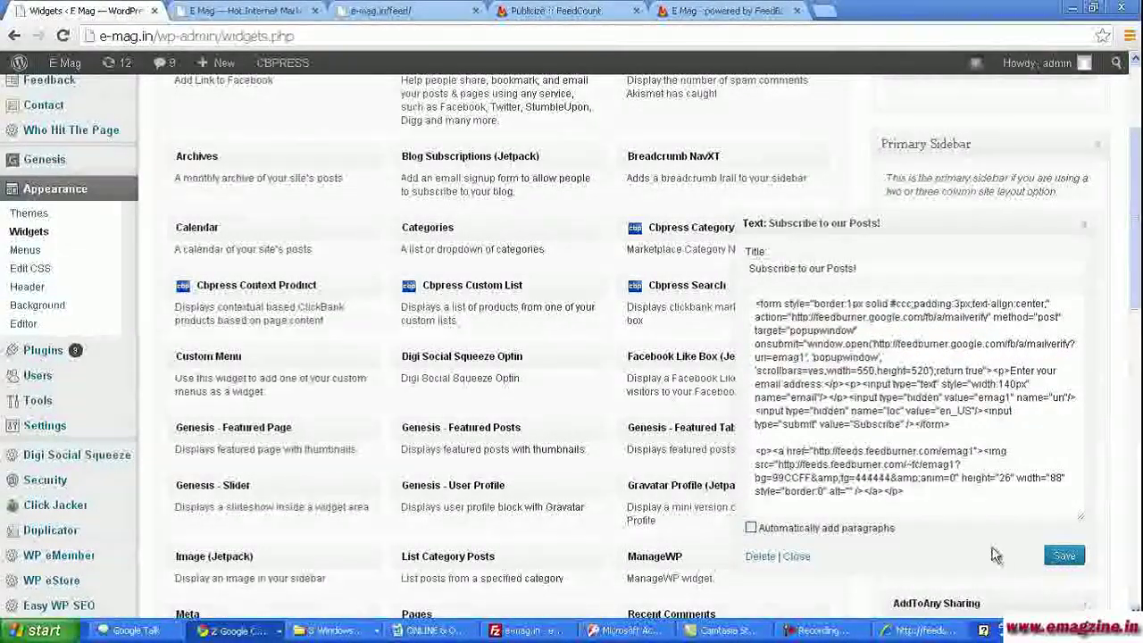
click(245, 11)
click(63, 36)
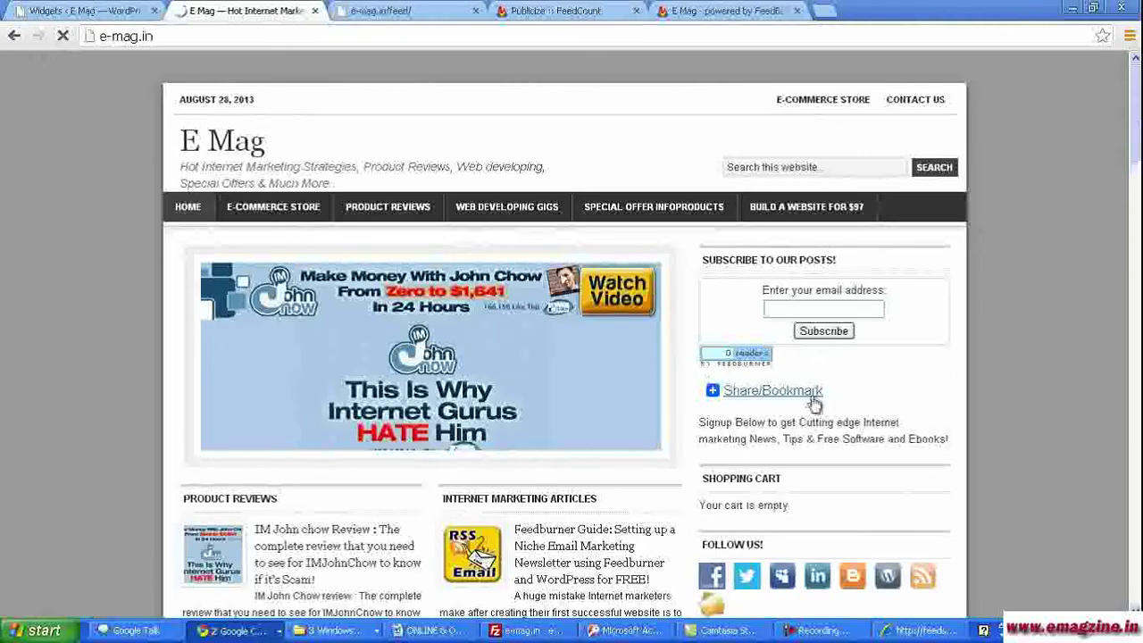
- Enter a test email address in the sidebar form and submit the subscription
mouse_move(732, 390)
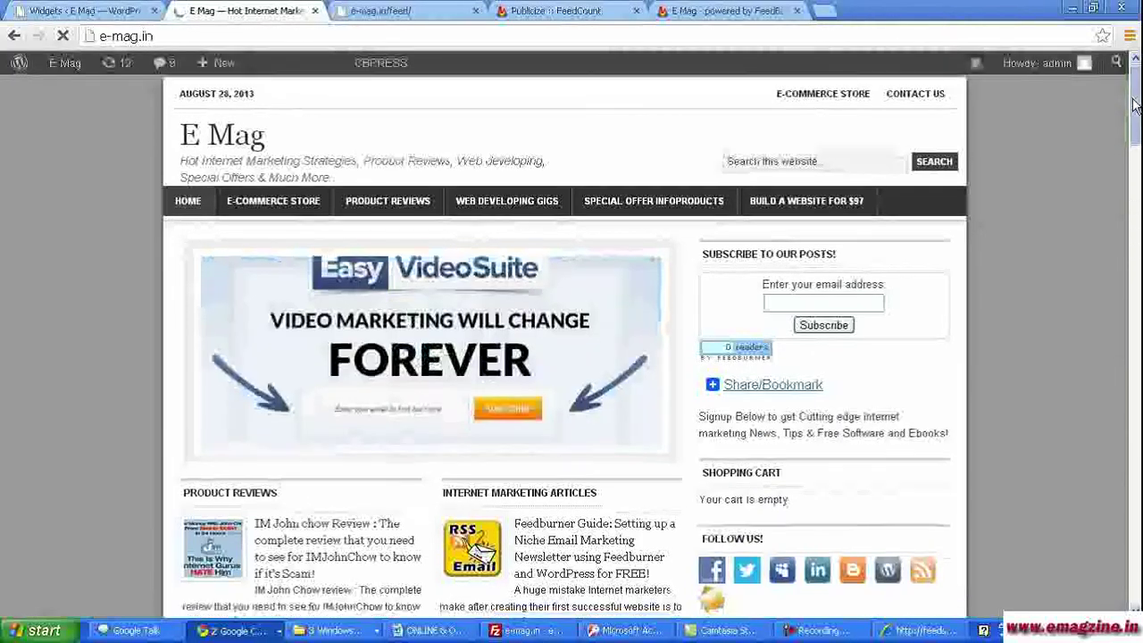
scroll(1137, 99, down, 1)
click(820, 239)
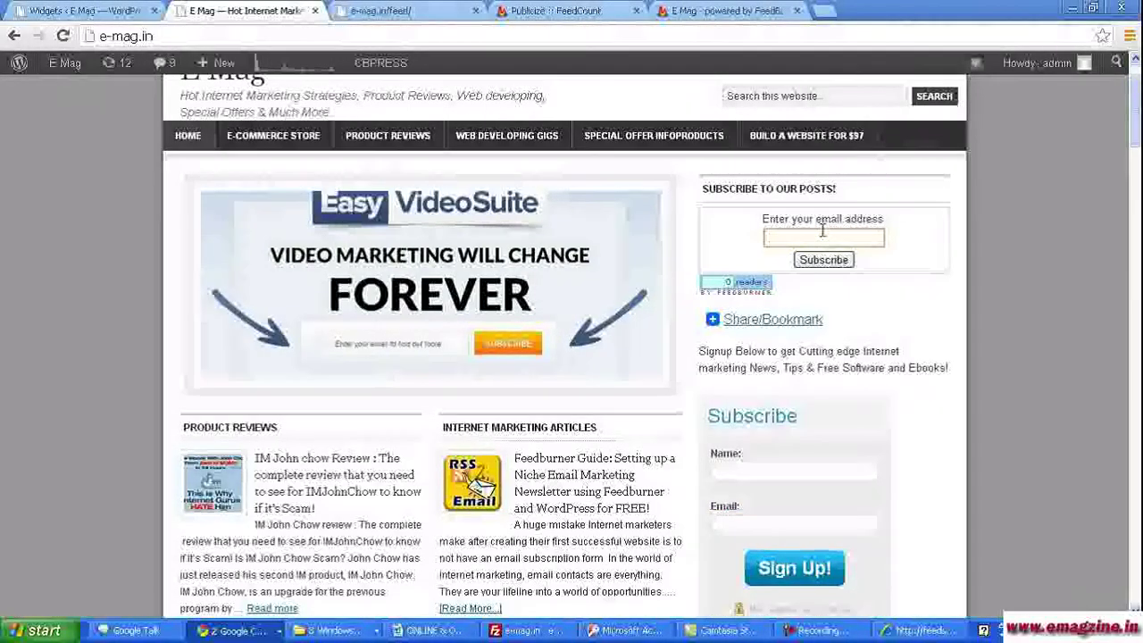
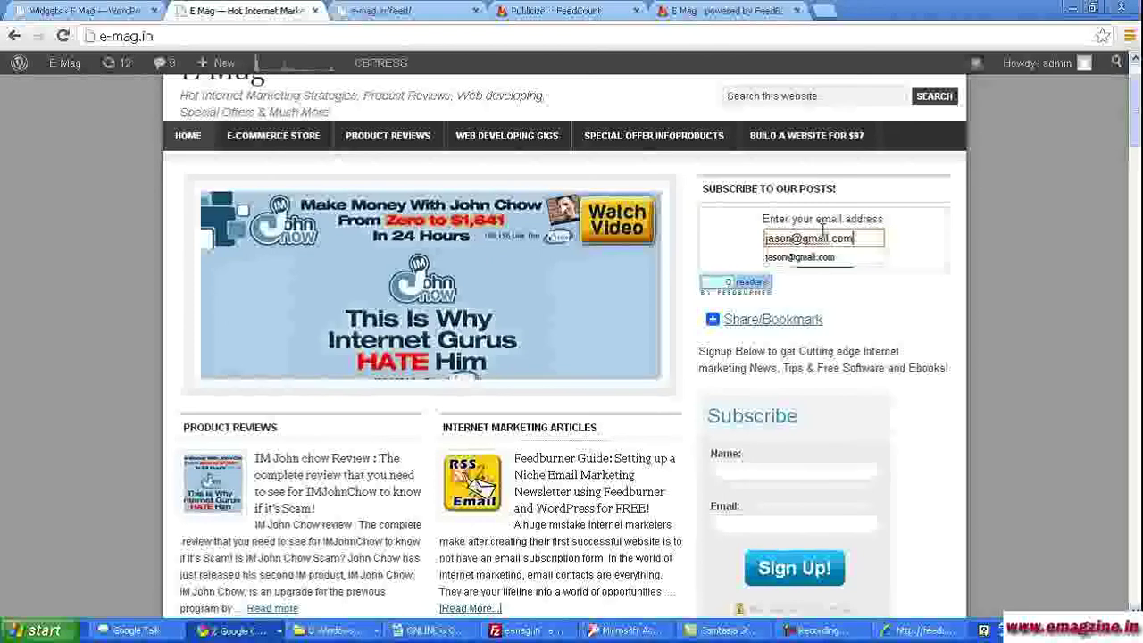
click(799, 257)
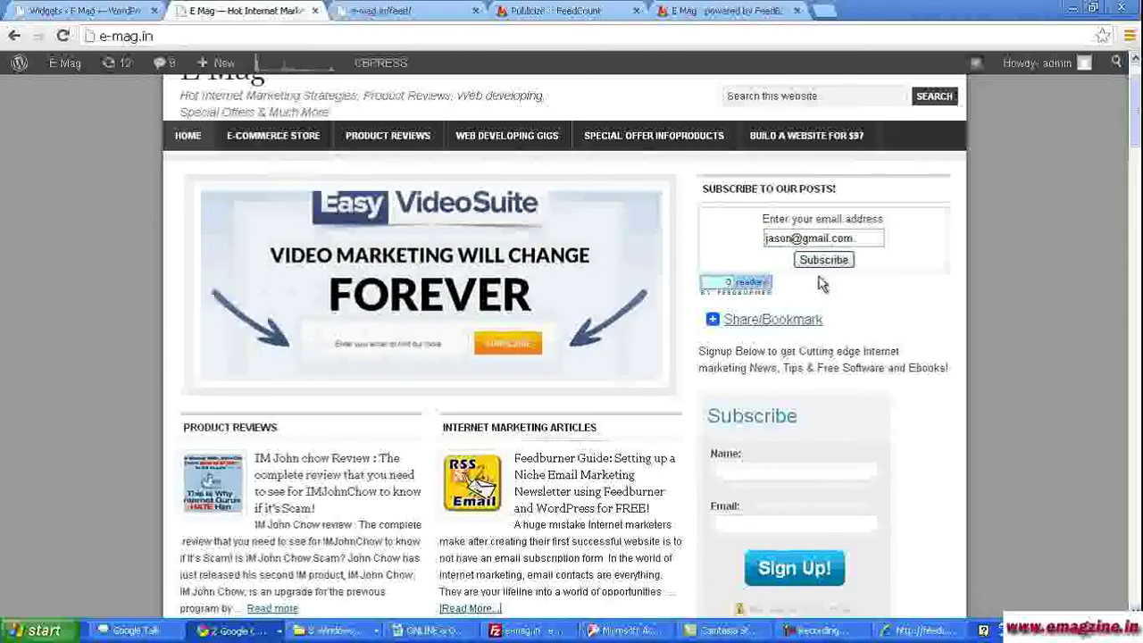
click(819, 260)
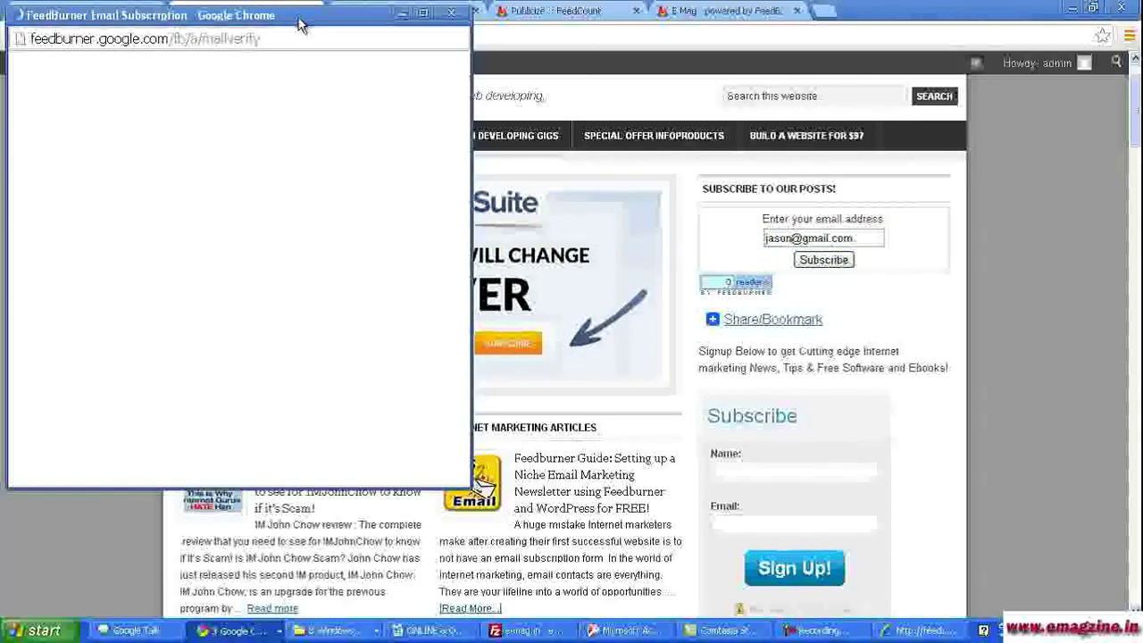
- Fill in the spam-check word, complete the FeedBurner subscription request, and close the popup
drag(301, 21, 374, 82)
click(203, 426)
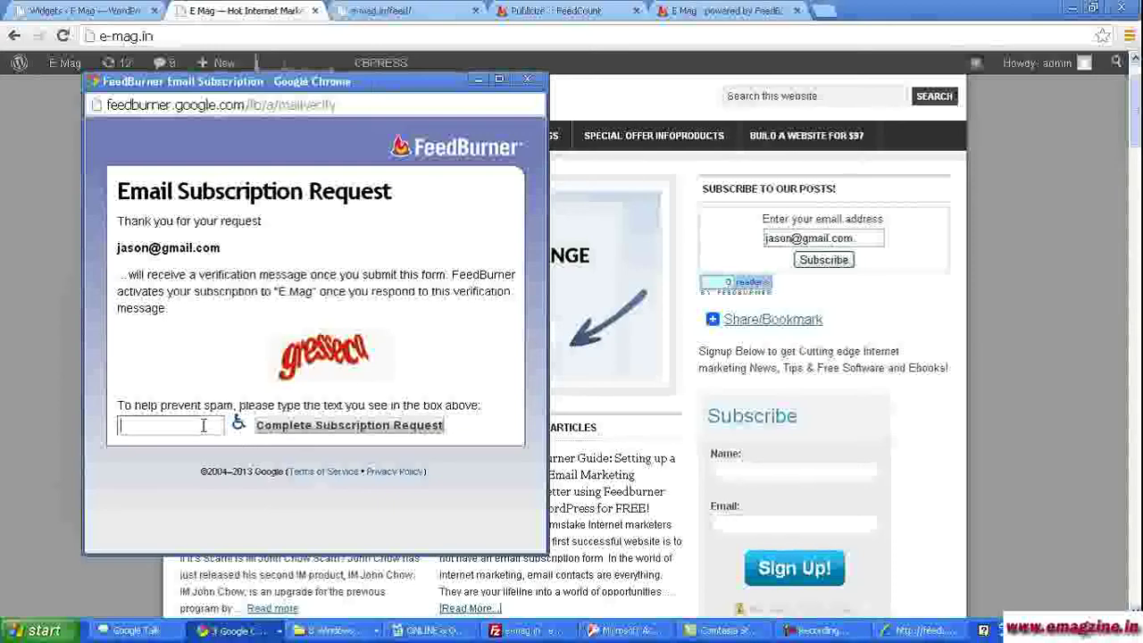
text(gresseca)
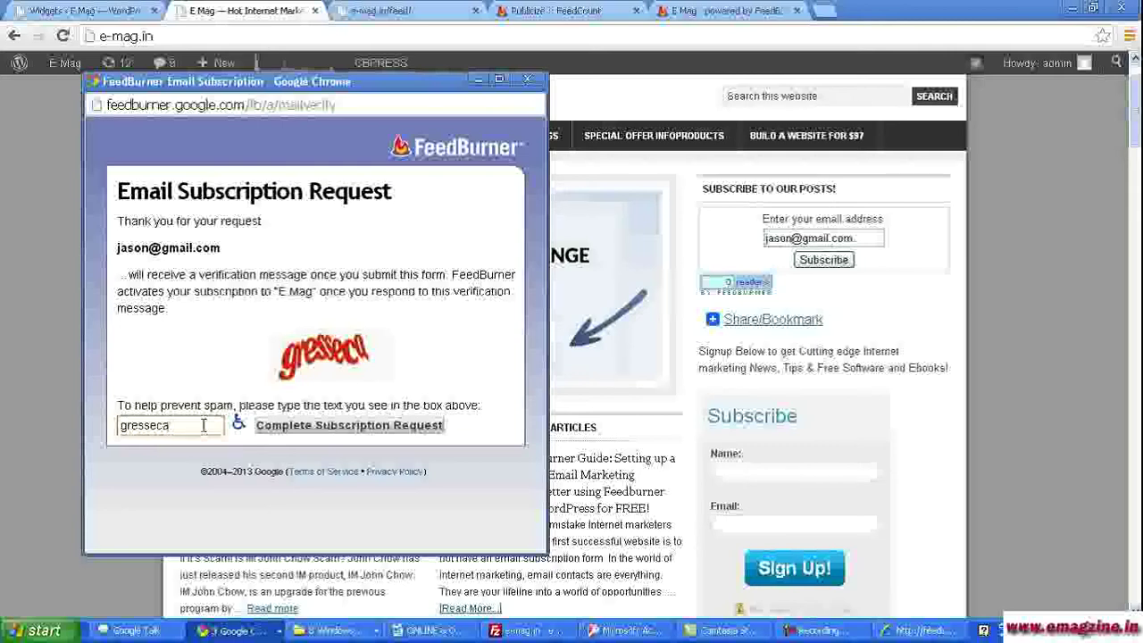
click(320, 431)
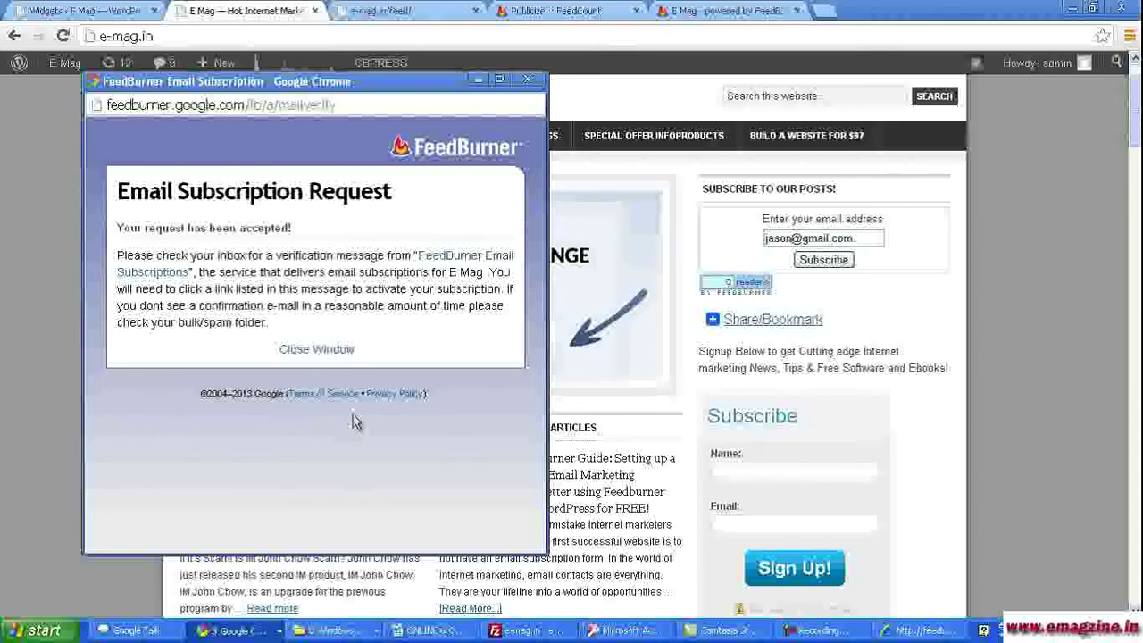
click(318, 350)
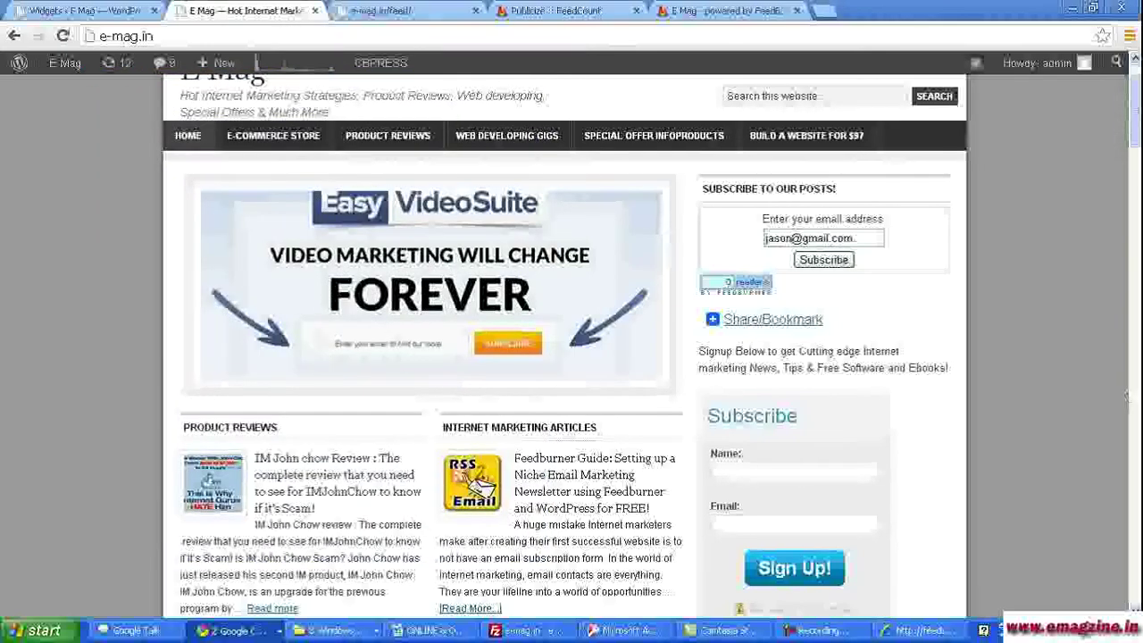
drag(1129, 149, 1136, 109)
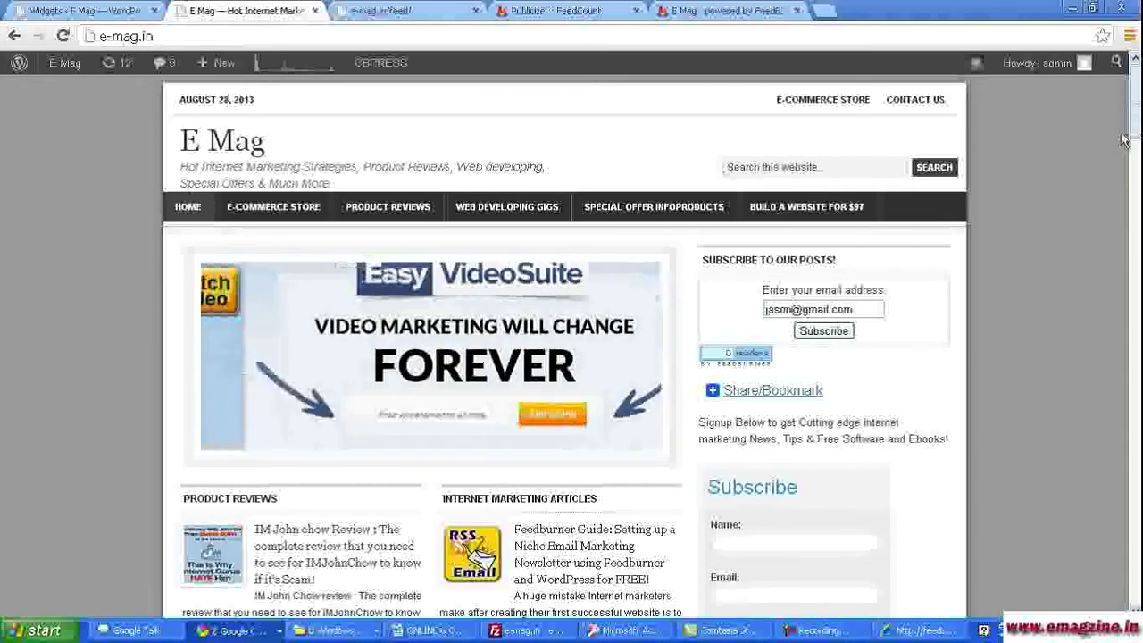
drag(1136, 122, 1135, 134)
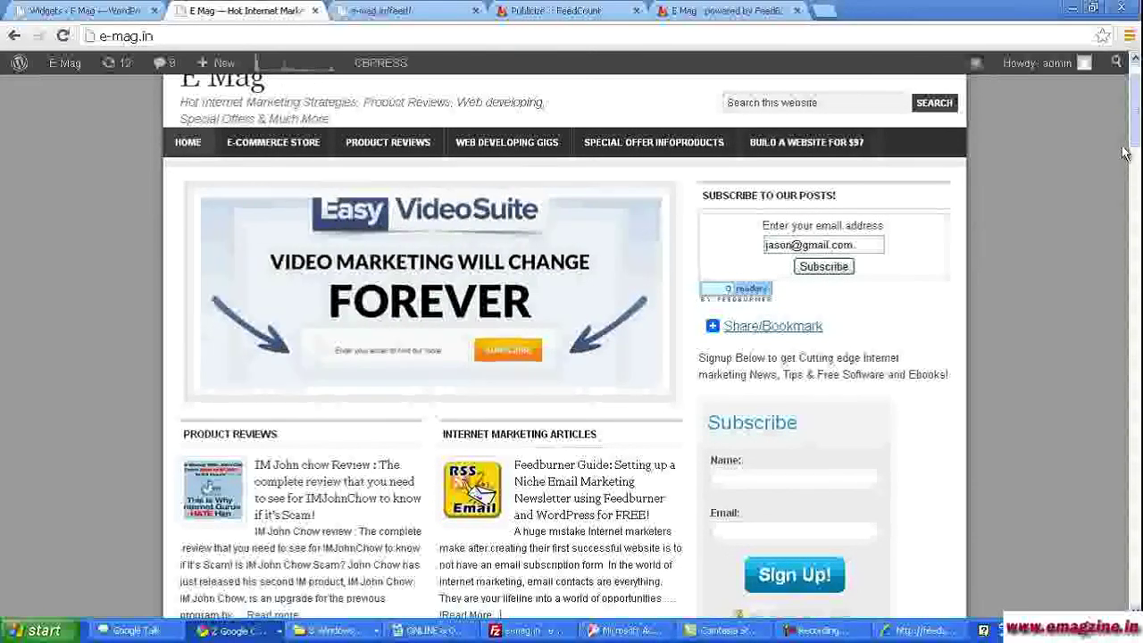
scroll(1135, 130, up, 1)
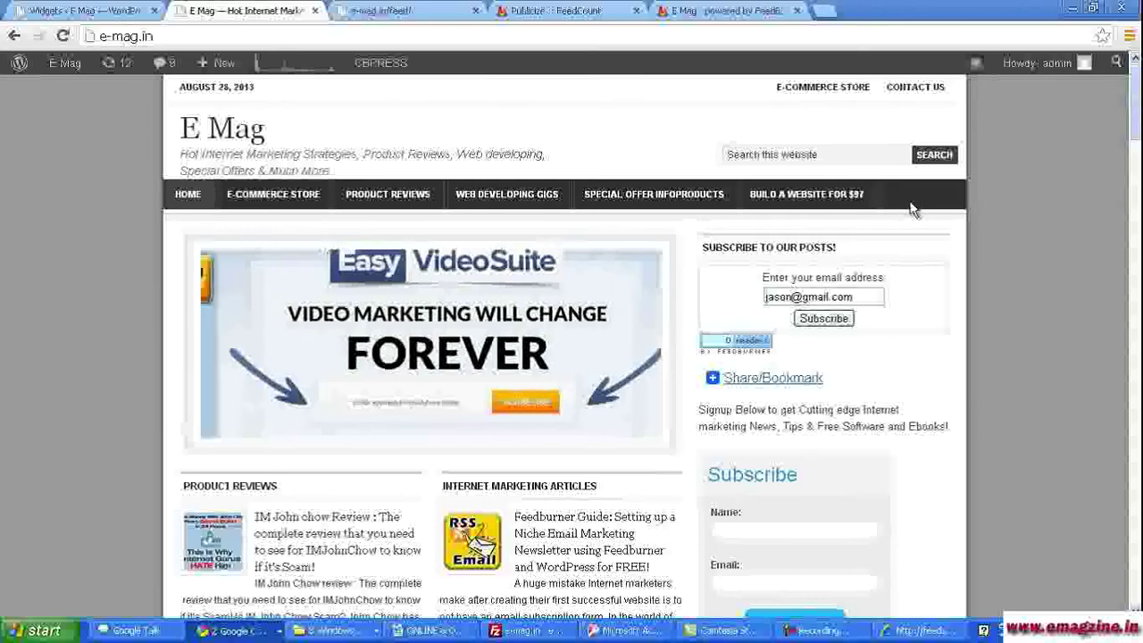
- Open Email Subscriptions > Communication Preferences for the E Mag feed to view the confirmation email
click(547, 11)
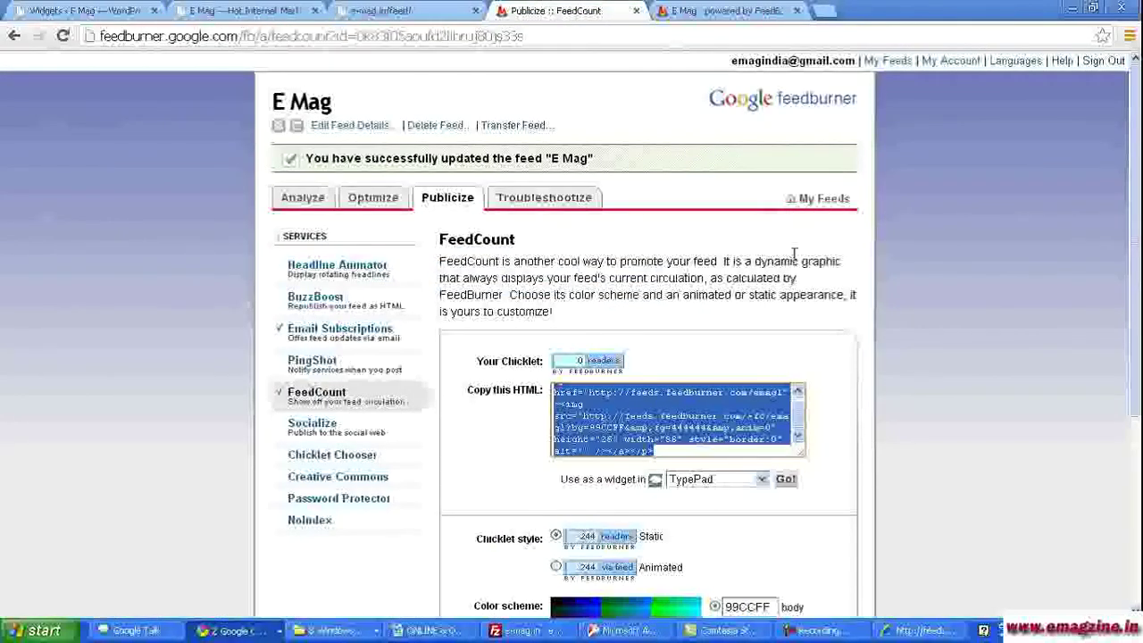
scroll(901, 330, down, 2)
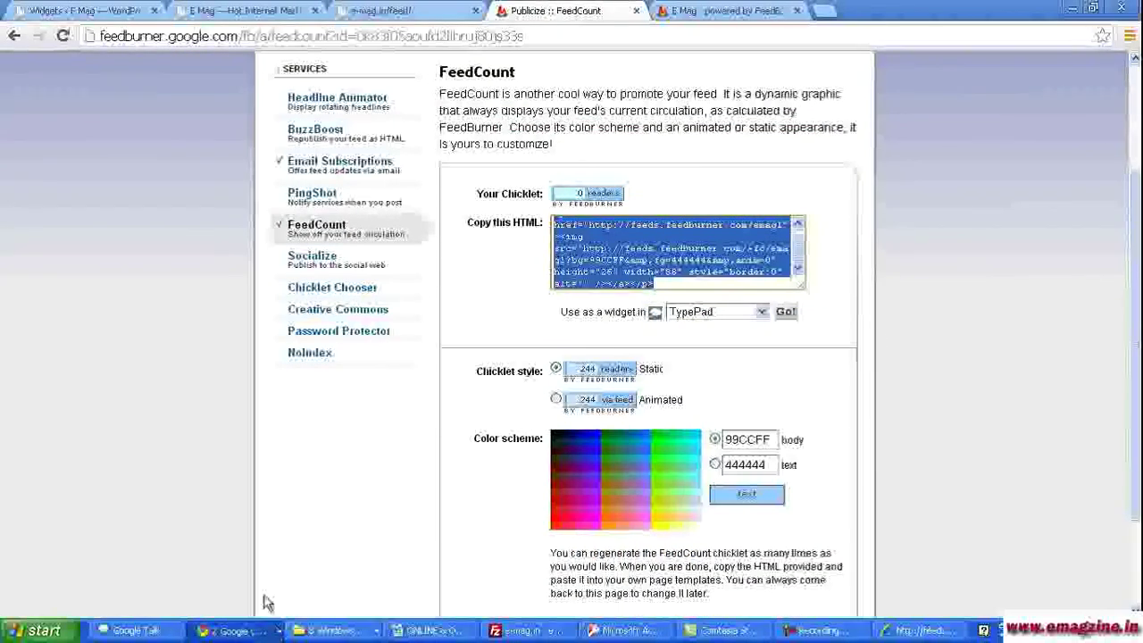
click(331, 170)
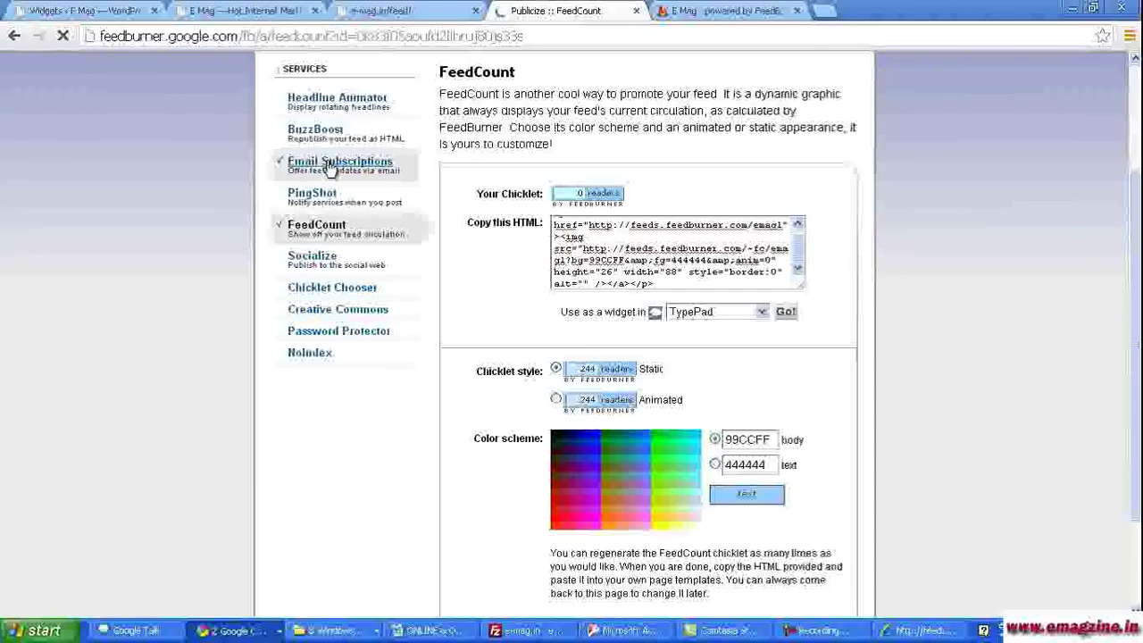
click(329, 166)
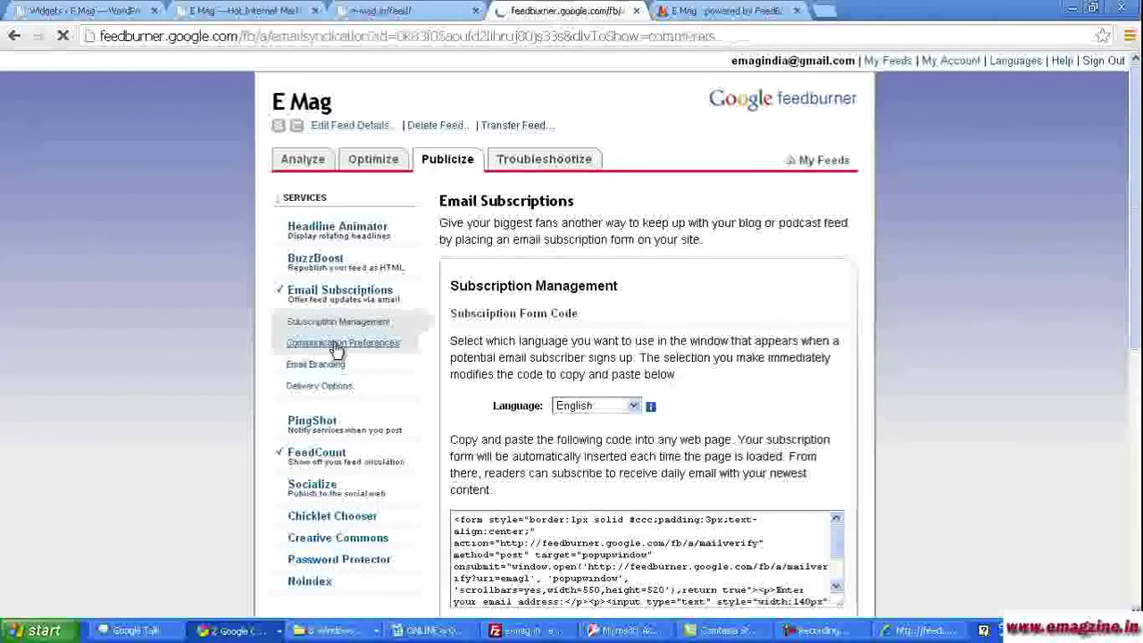
scroll(1132, 171, down, 3)
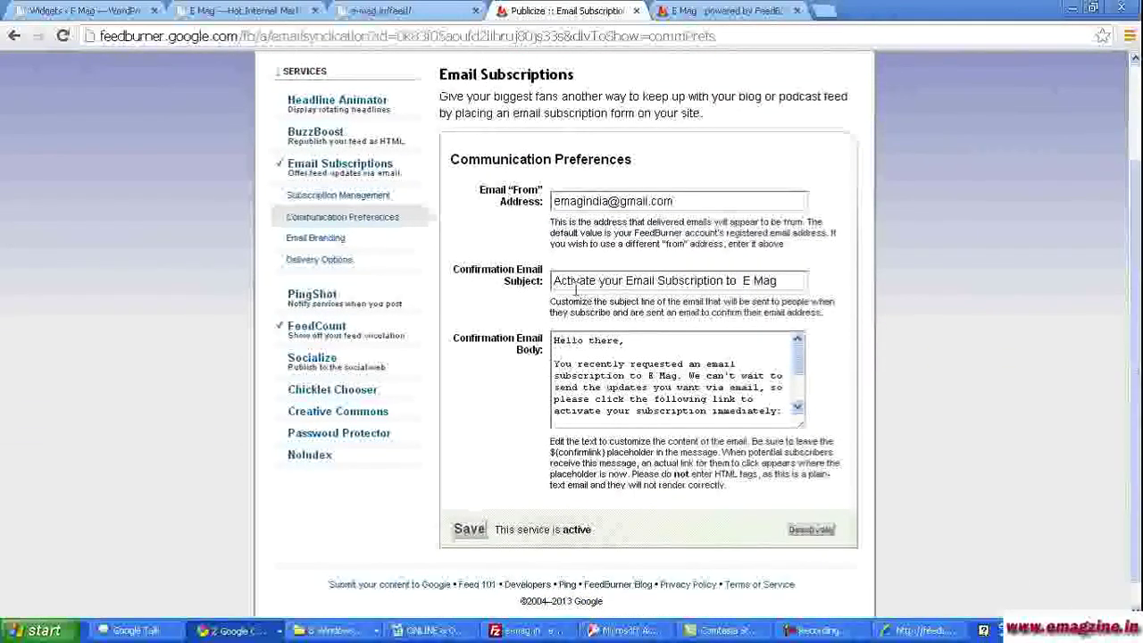
- Add an e-mag.in/freegift.pdf download link below the confirmation link in the email body
drag(553, 280, 785, 281)
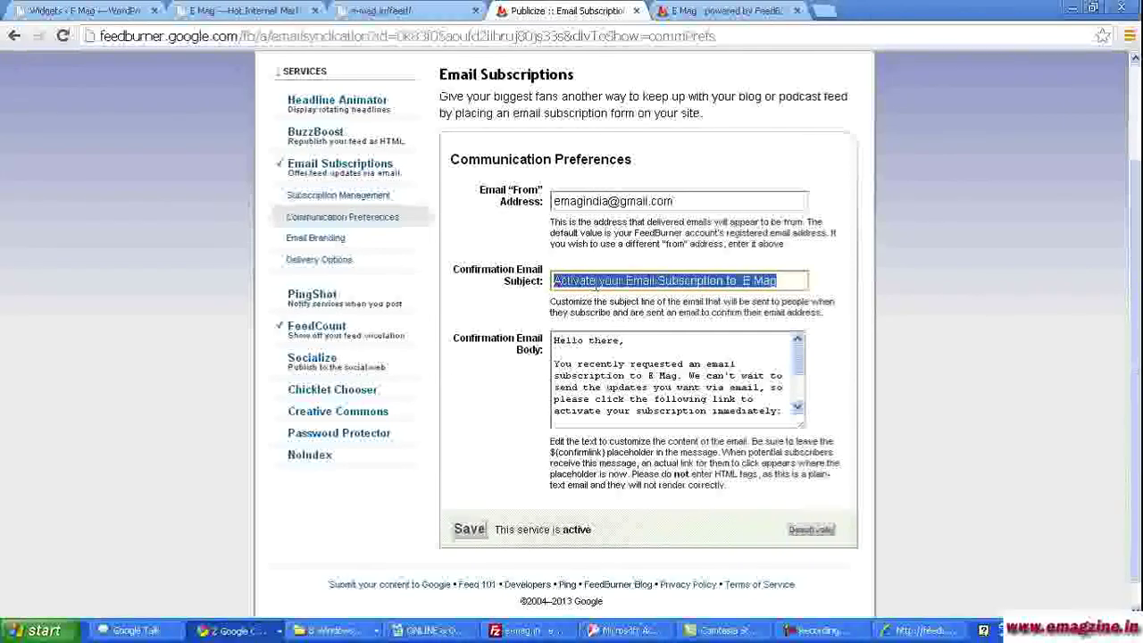
drag(798, 355, 798, 382)
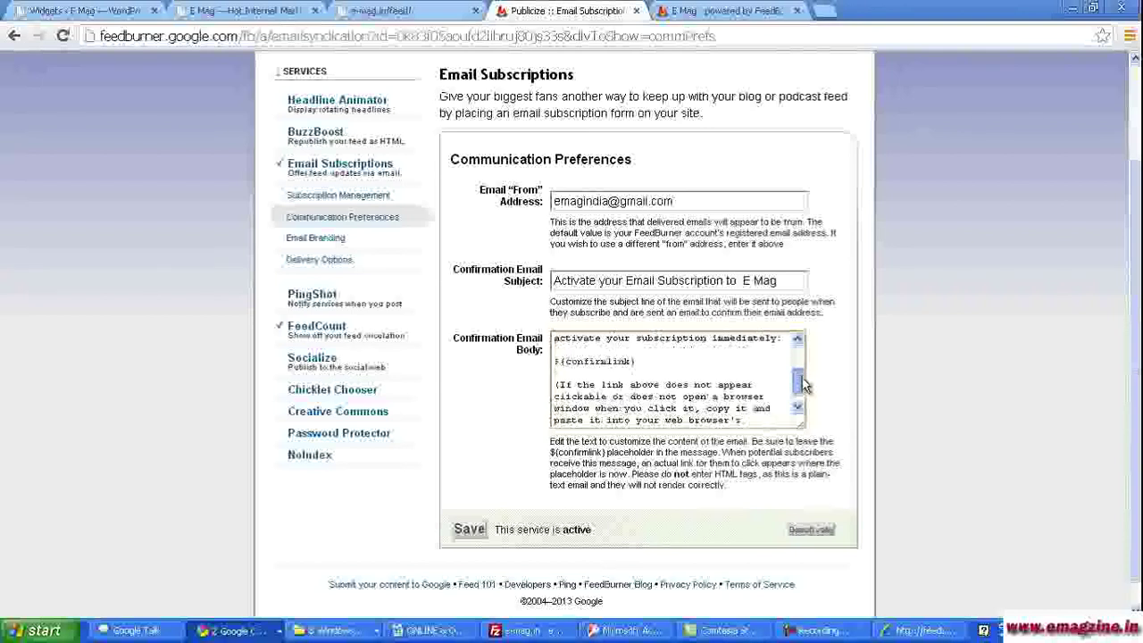
drag(641, 361, 552, 361)
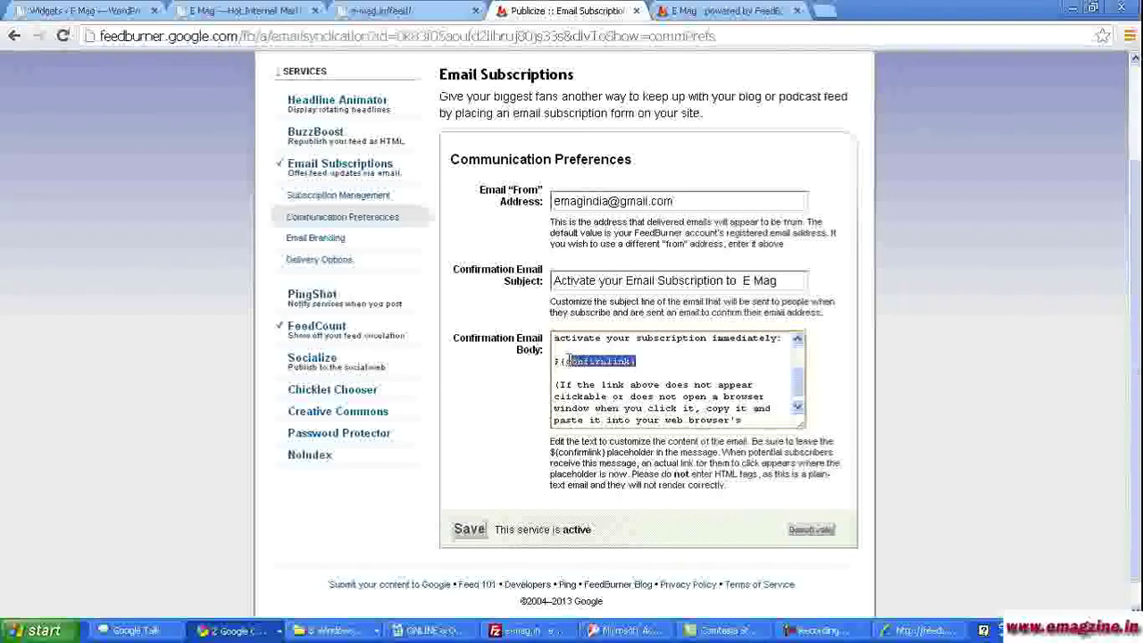
click(559, 372)
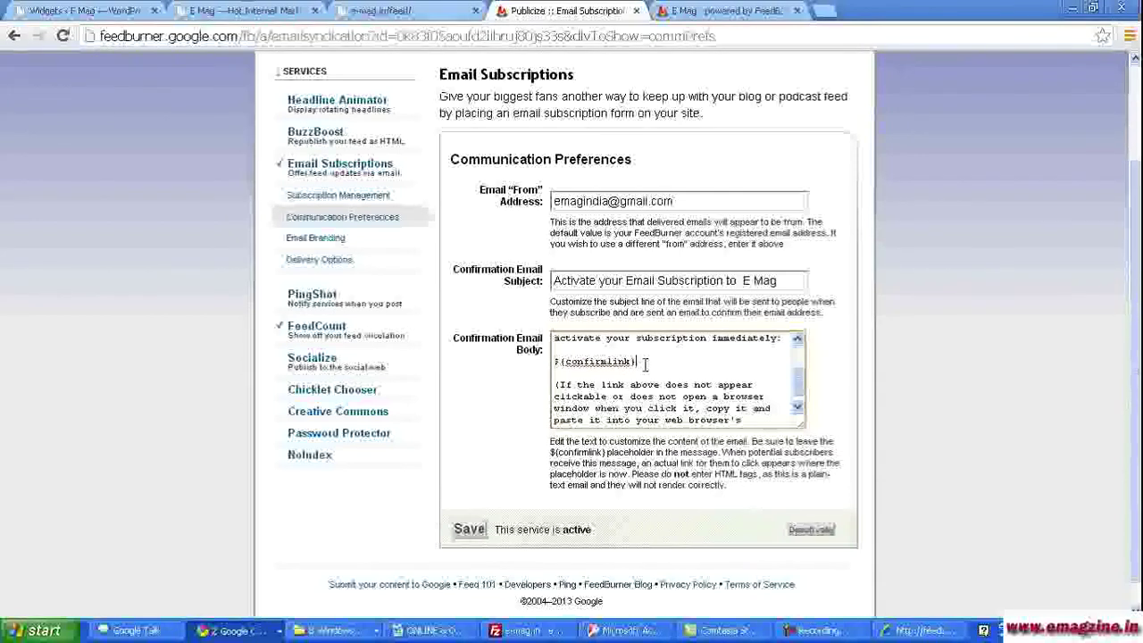
key(Return)
key(Return)
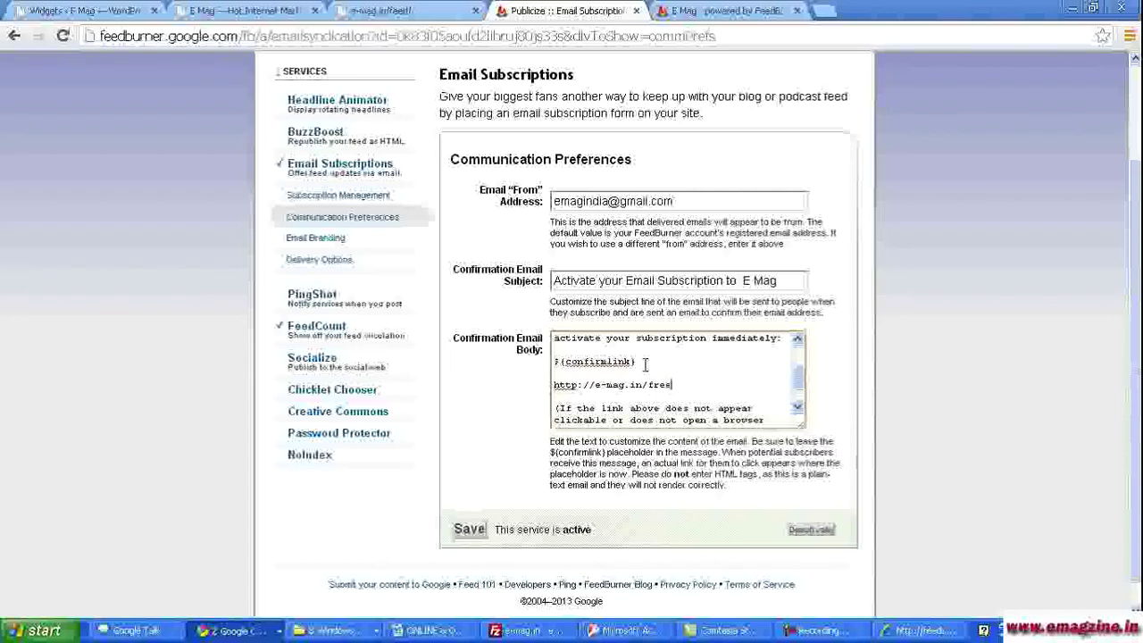
text(ft.pdf)
- Append '& download your FREE Gift!' to the confirmation email subject and save
click(793, 282)
text(&)
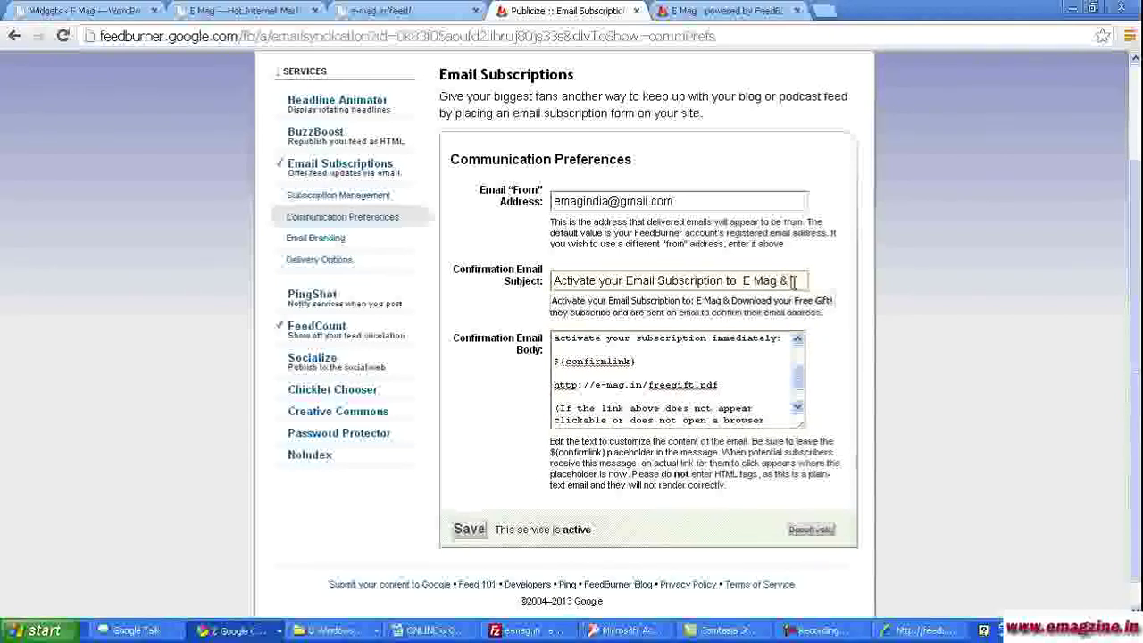
text( download)
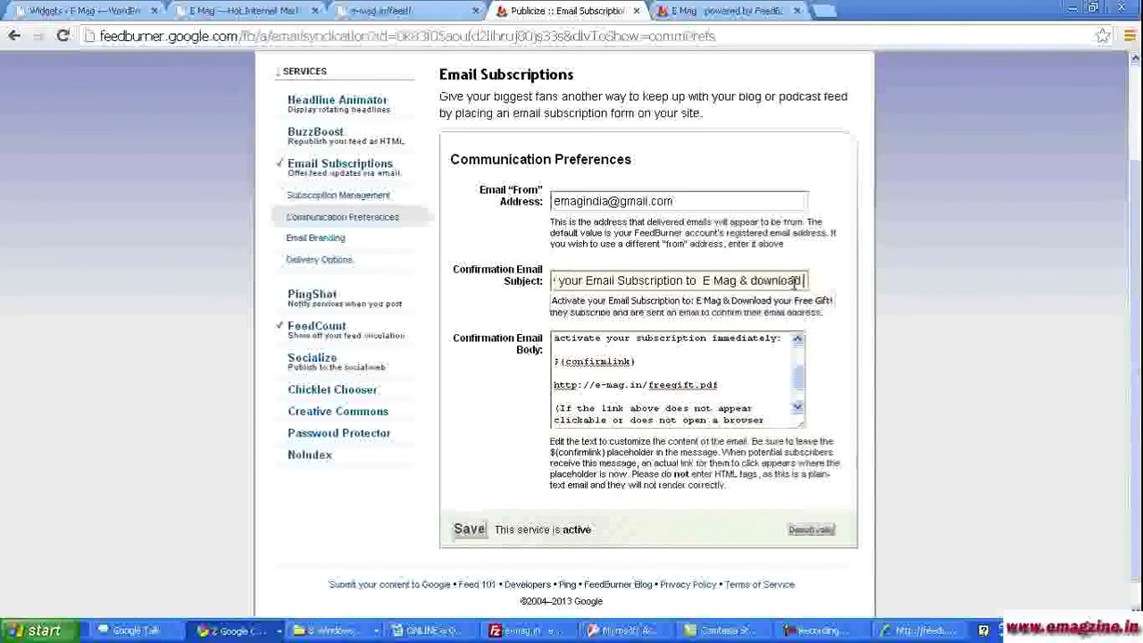
text( your FREE)
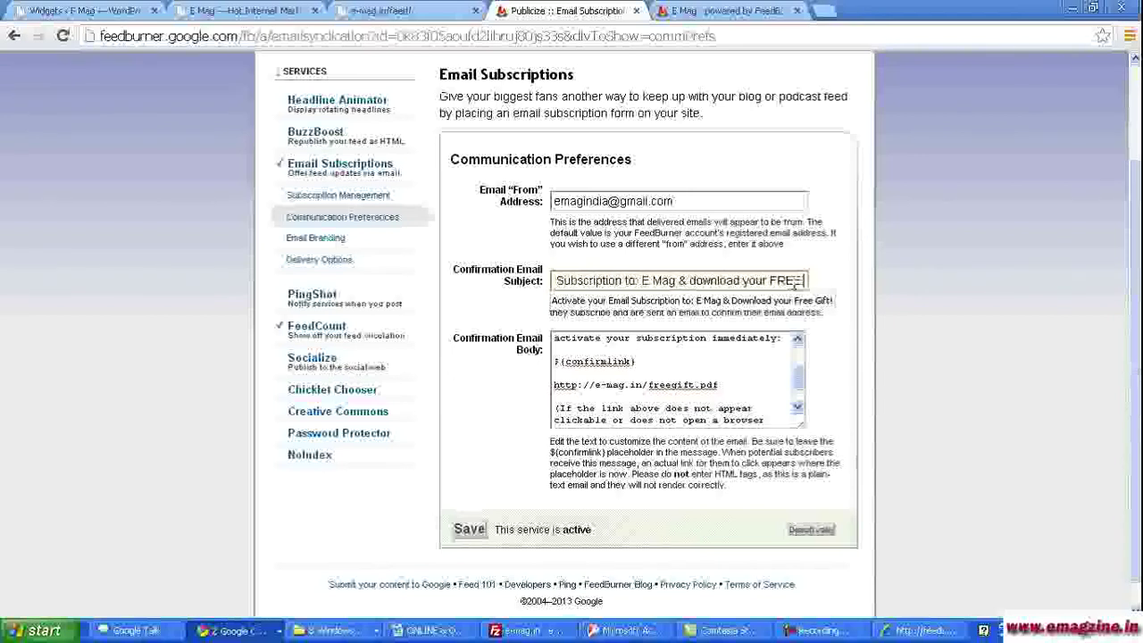
text( Gift!)
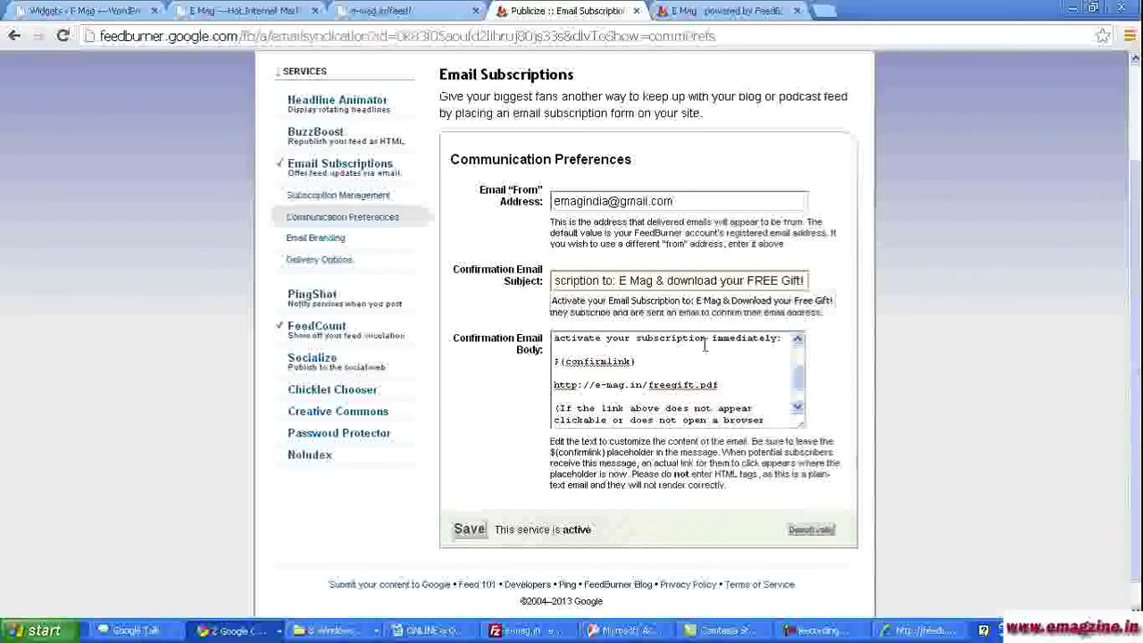
click(475, 530)
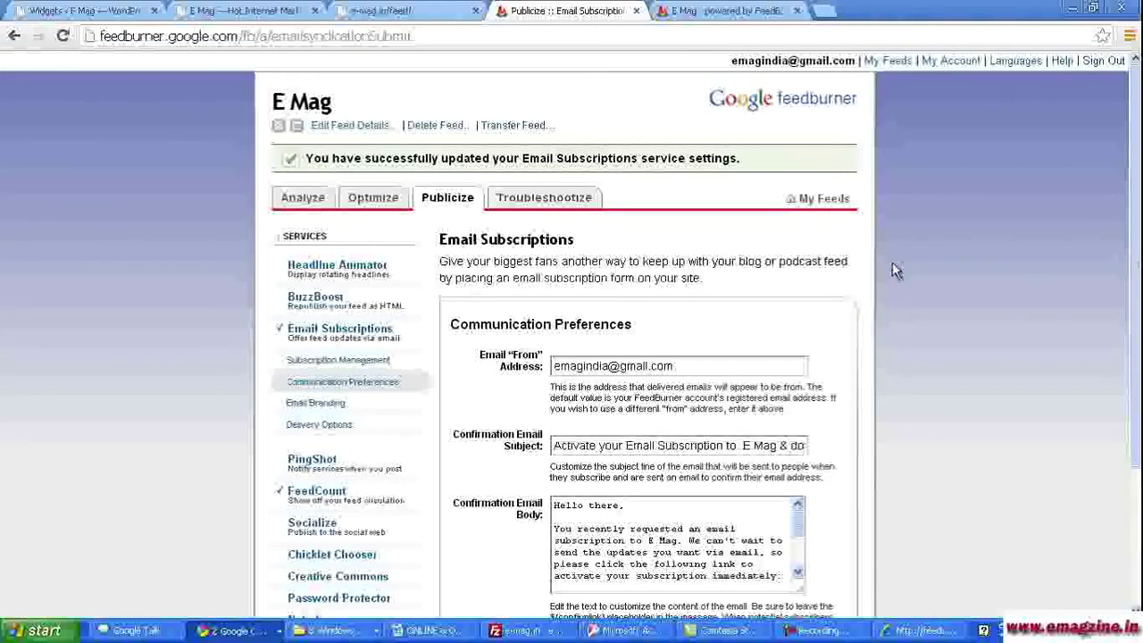
- Reload the e-mag.in/feed/ XML feed, check feeds.feedburner.com/emag1, then return to the Widgets tab
click(380, 10)
click(181, 38)
click(62, 36)
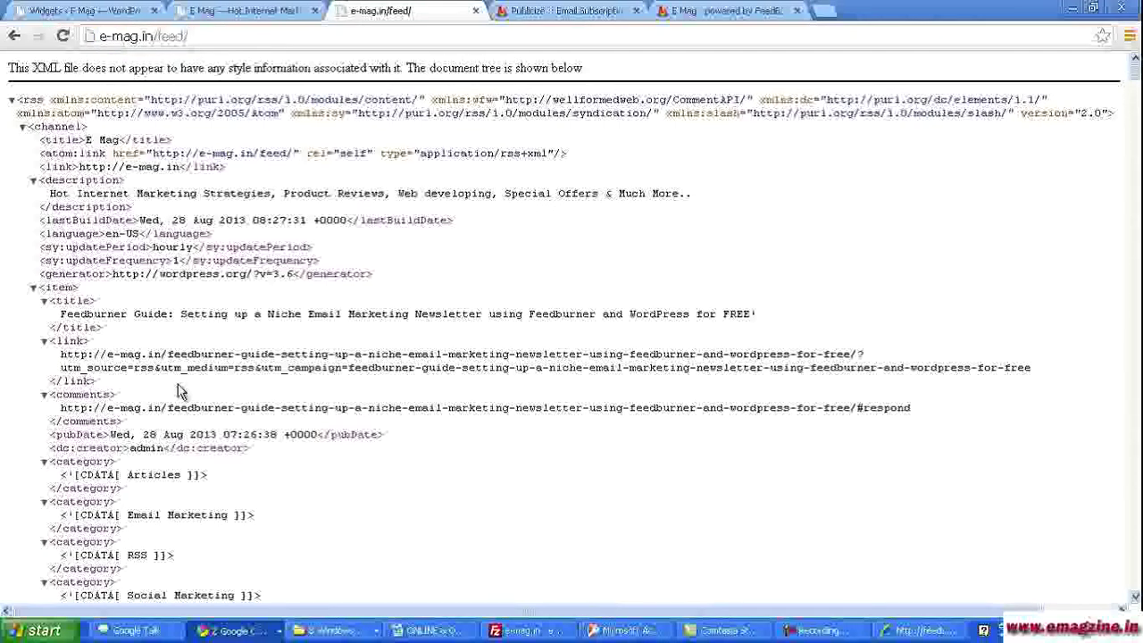
click(207, 35)
click(728, 11)
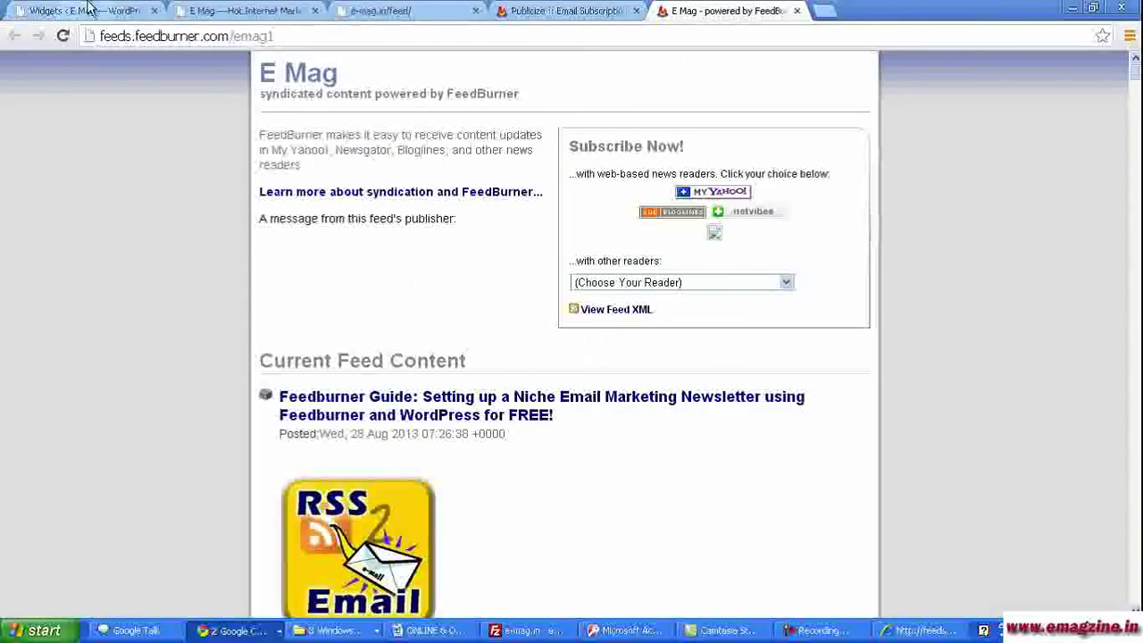
click(85, 11)
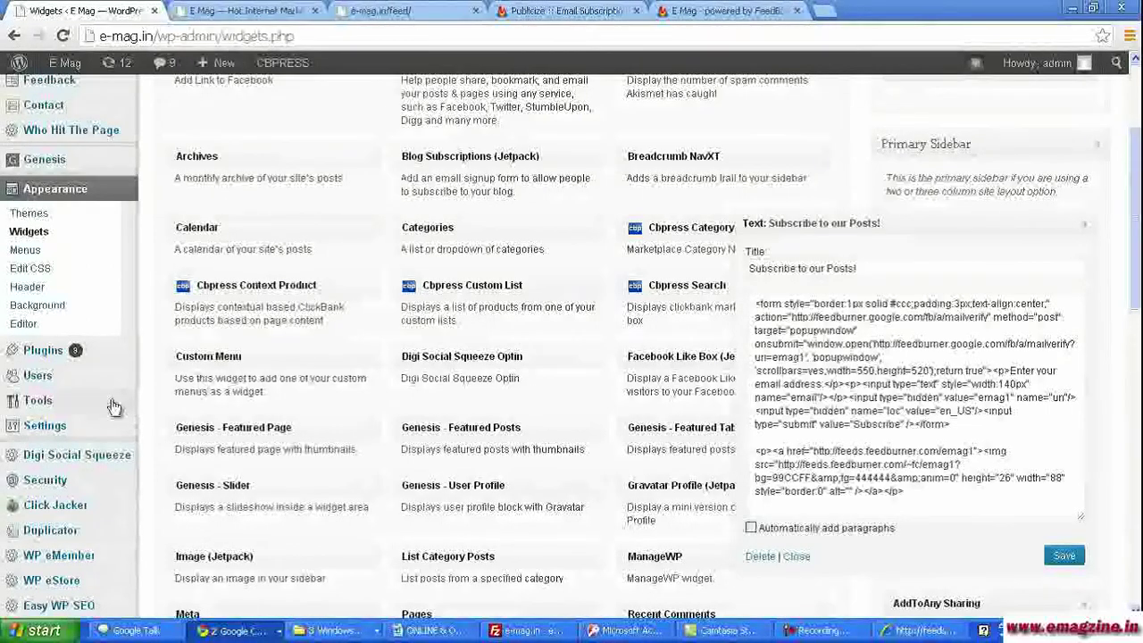
- Open Plugins > Installed Plugins and scroll through the list to find the FeedBurner plugin
mouse_move(51, 355)
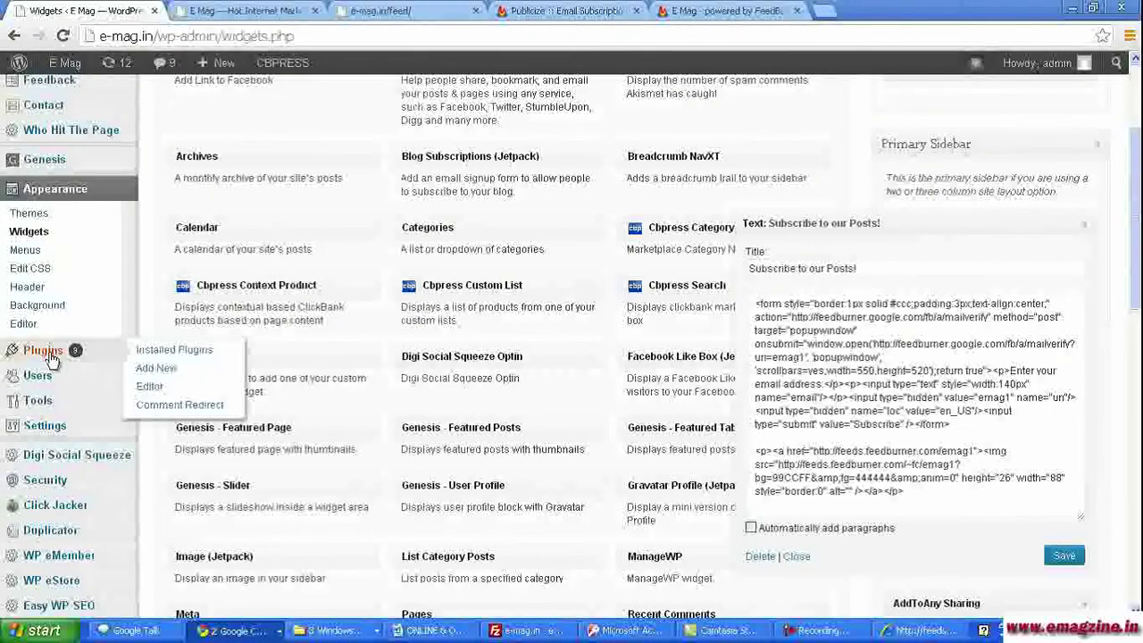
click(146, 356)
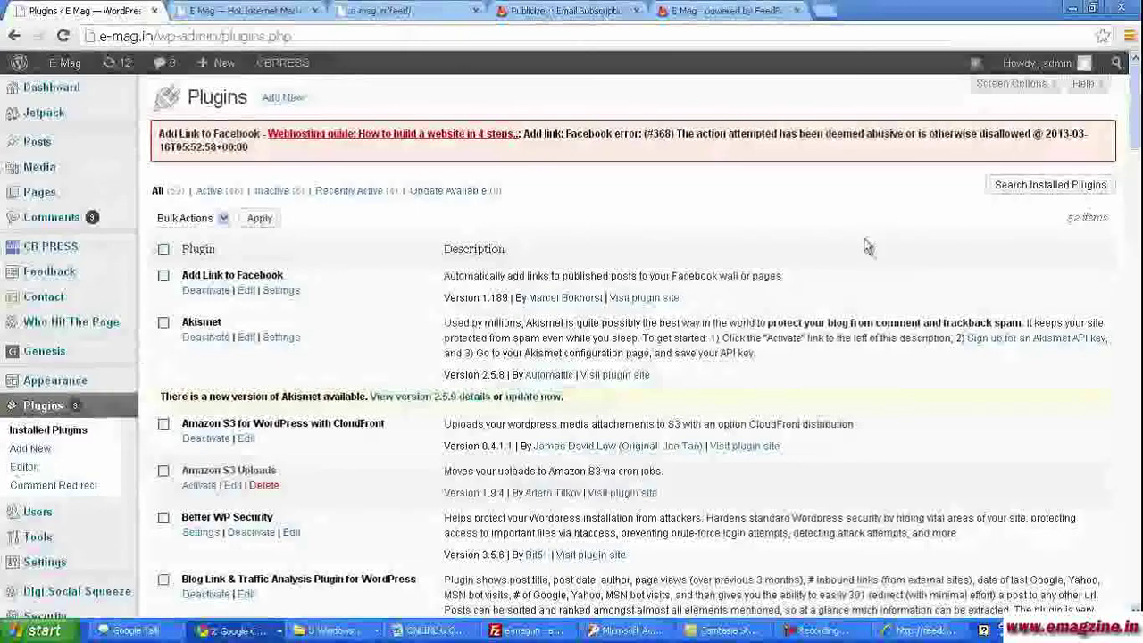
scroll(1136, 113, down, 1)
scroll(1135, 114, down, 10)
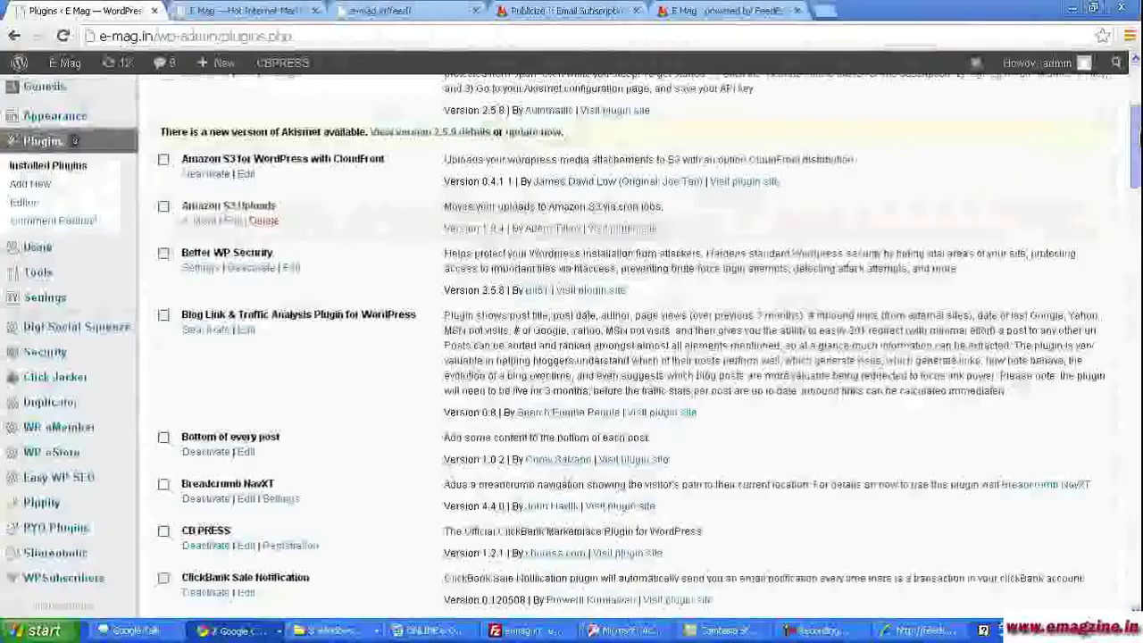
scroll(295, 509, down, 3)
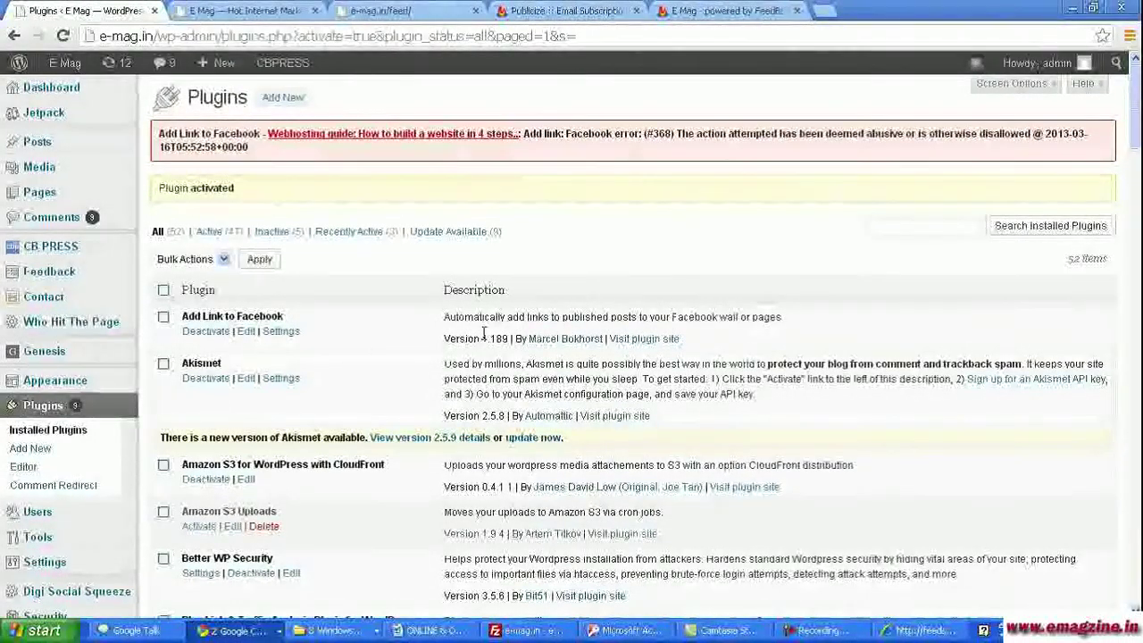
scroll(402, 375, down, 2)
mouse_move(22, 395)
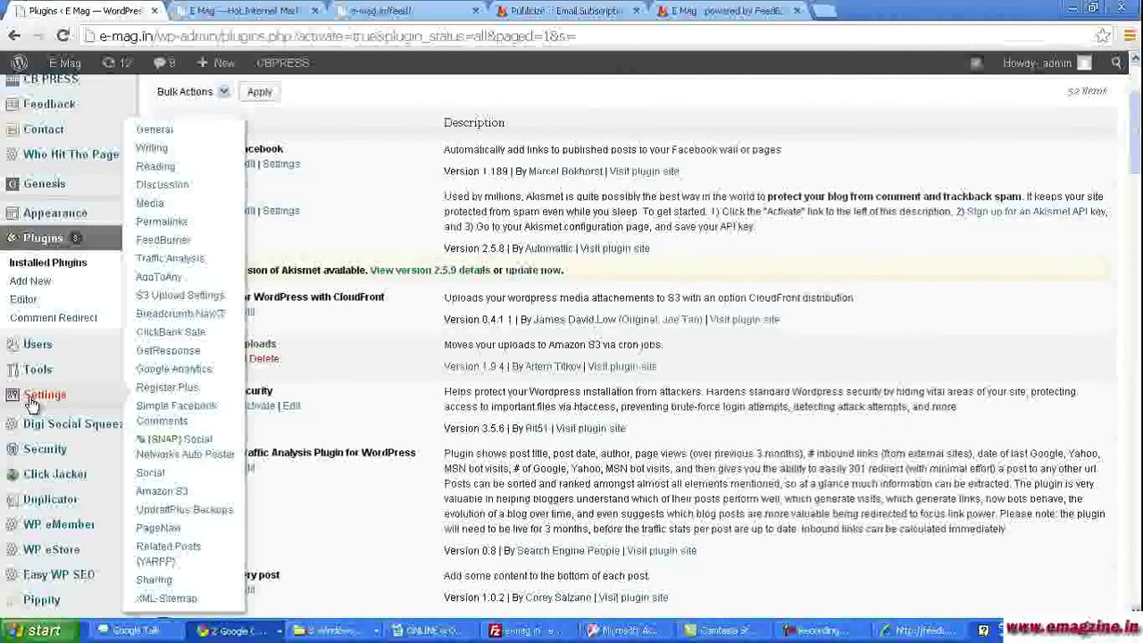
scroll(30, 403, down, 1)
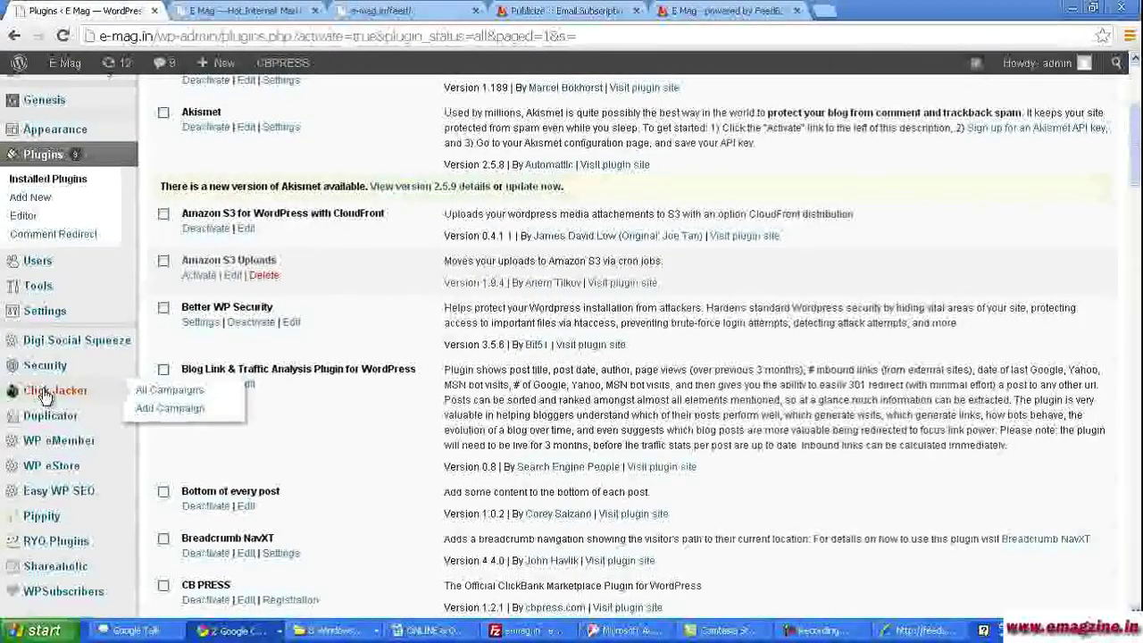
mouse_move(65, 312)
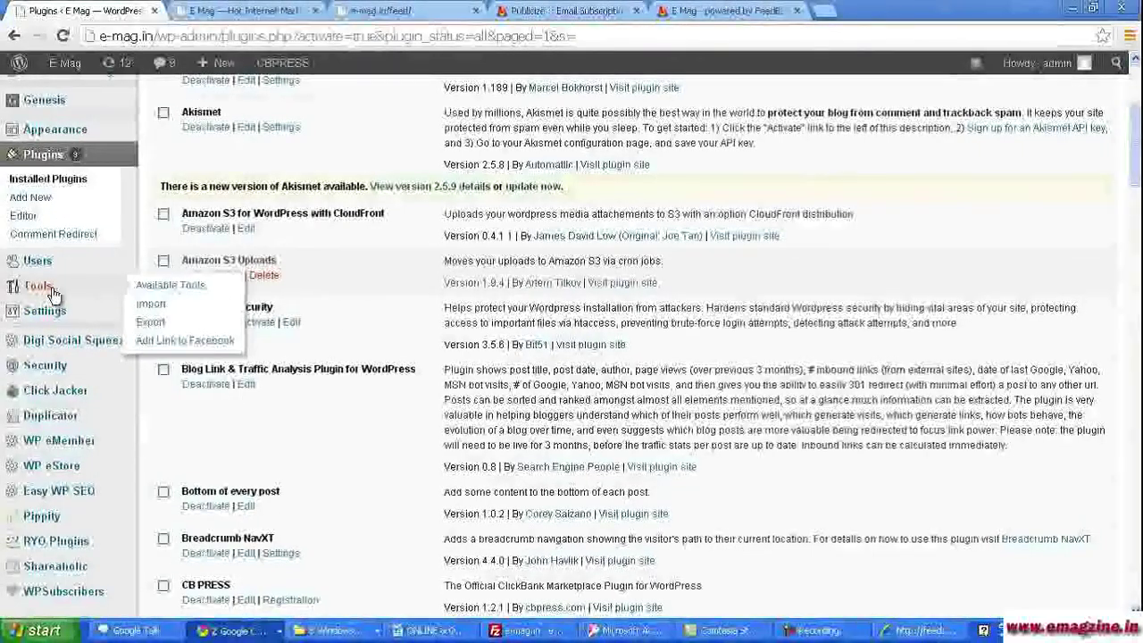
scroll(53, 294, down, 2)
mouse_move(52, 157)
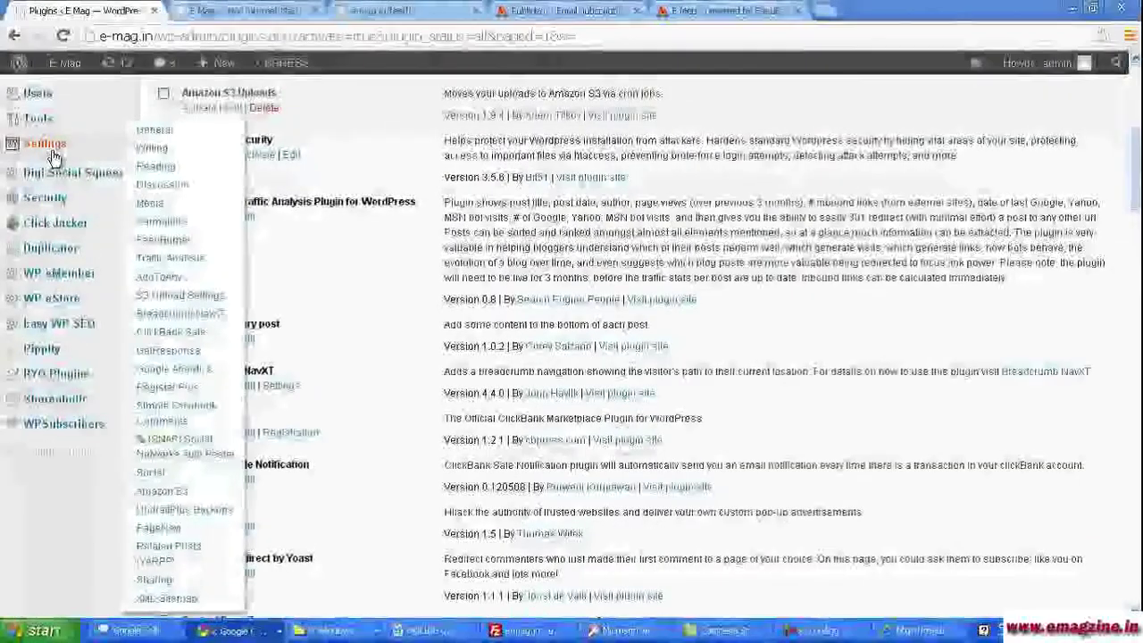
click(176, 242)
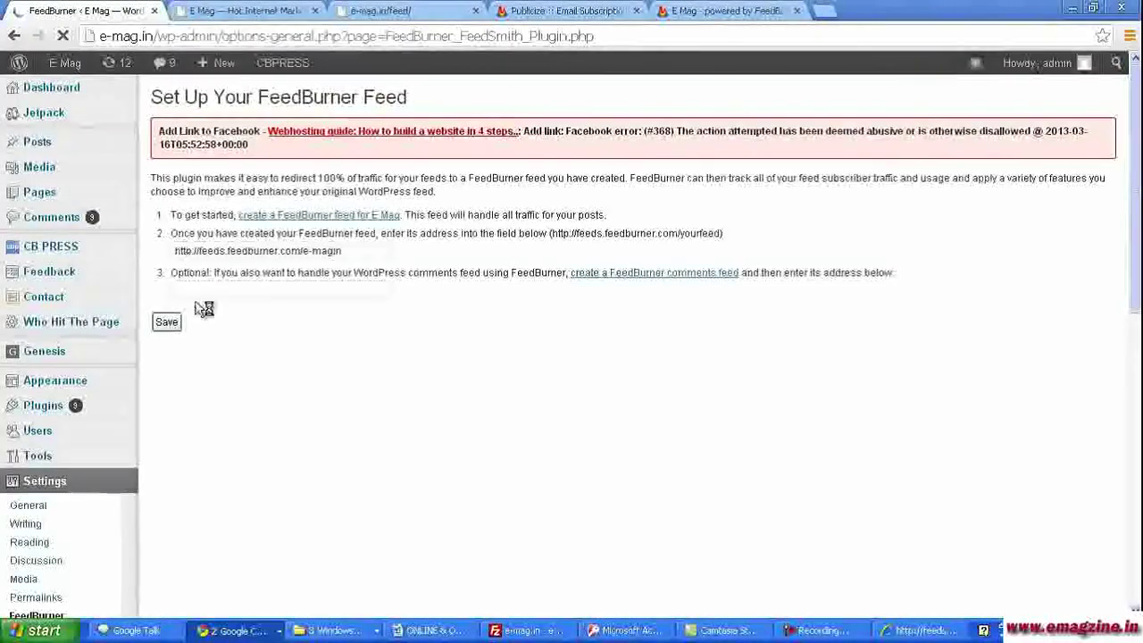
click(748, 9)
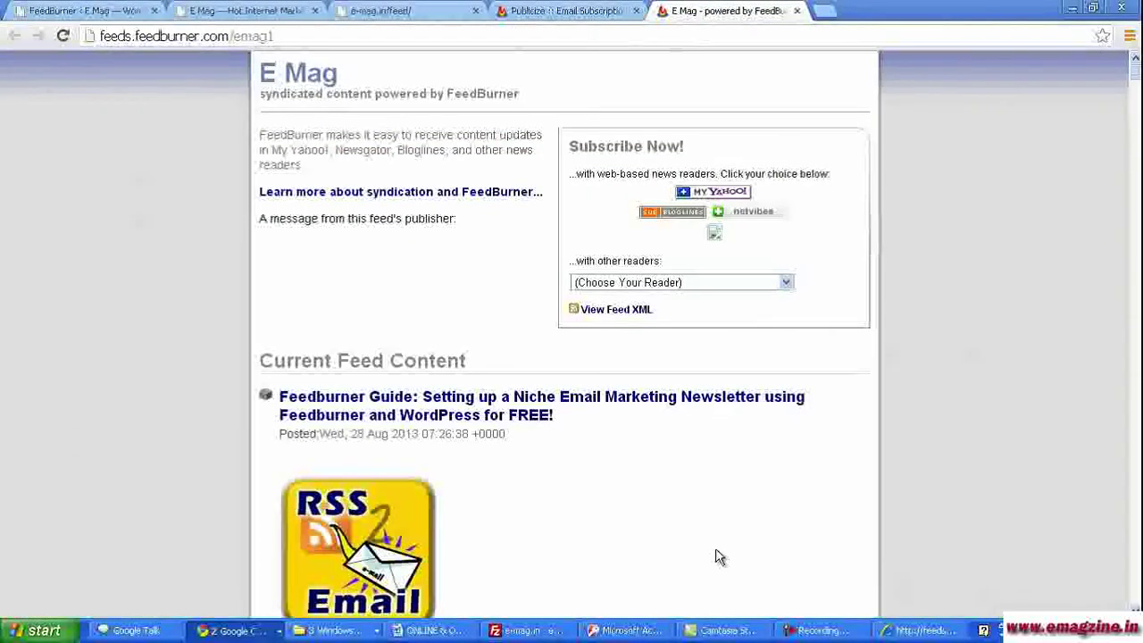
click(239, 35)
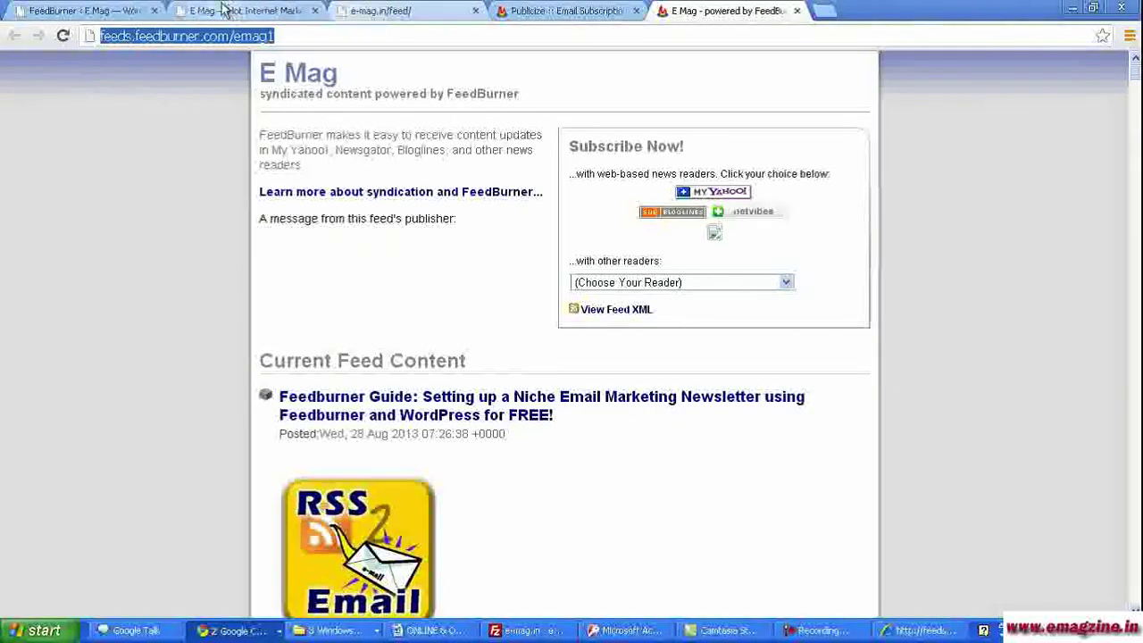
click(79, 10)
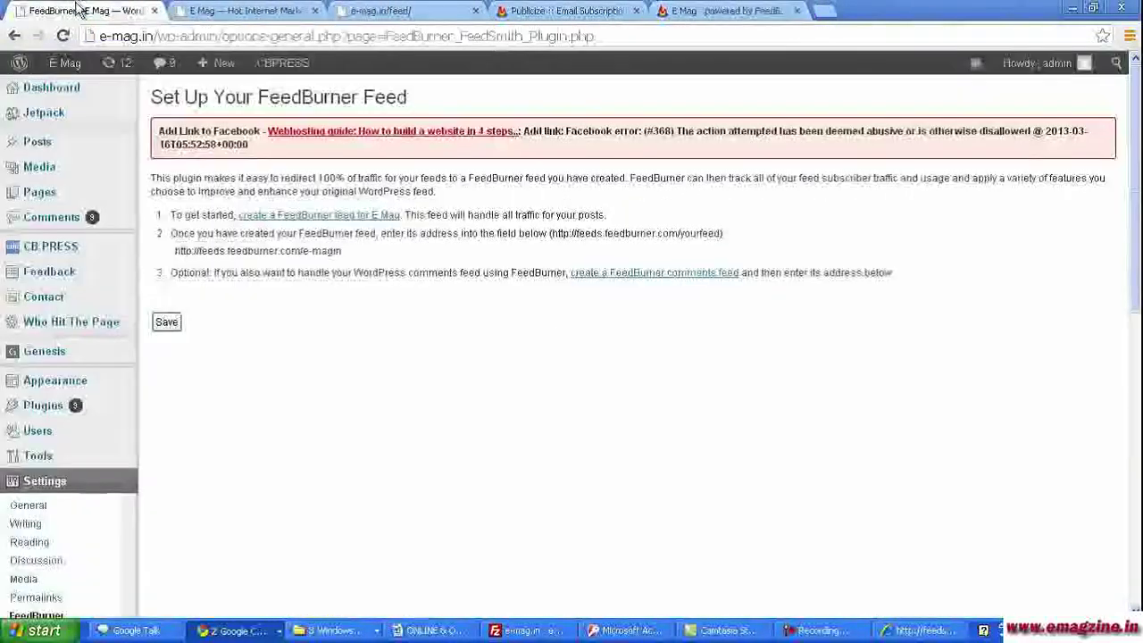
drag(346, 251, 171, 251)
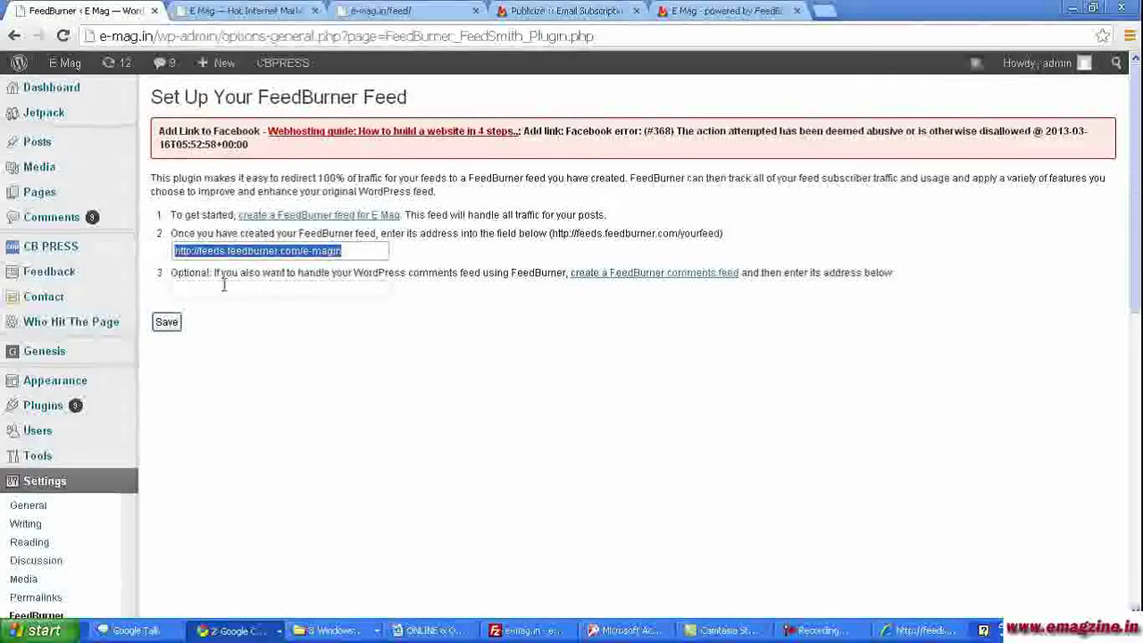
click(364, 251)
drag(346, 253, 304, 253)
click(358, 252)
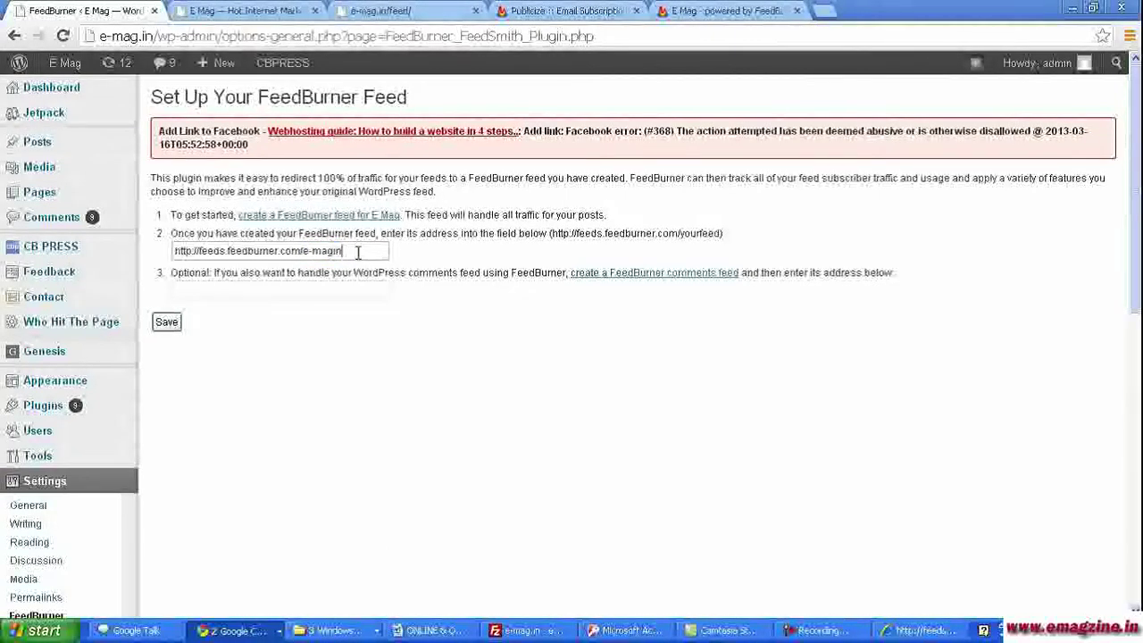
click(167, 323)
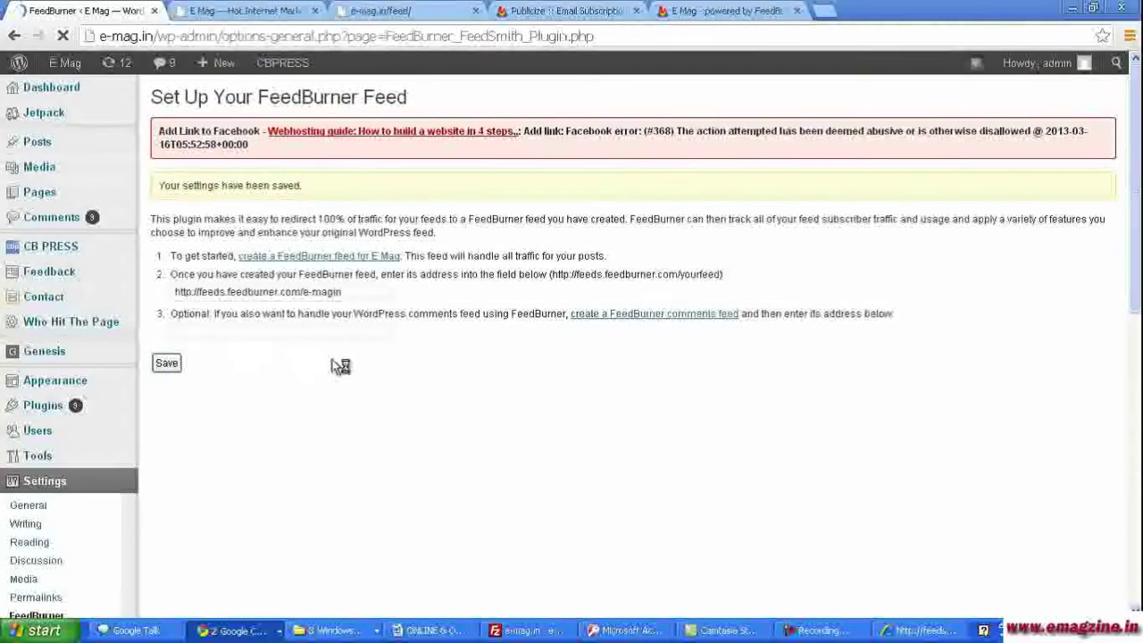
click(408, 11)
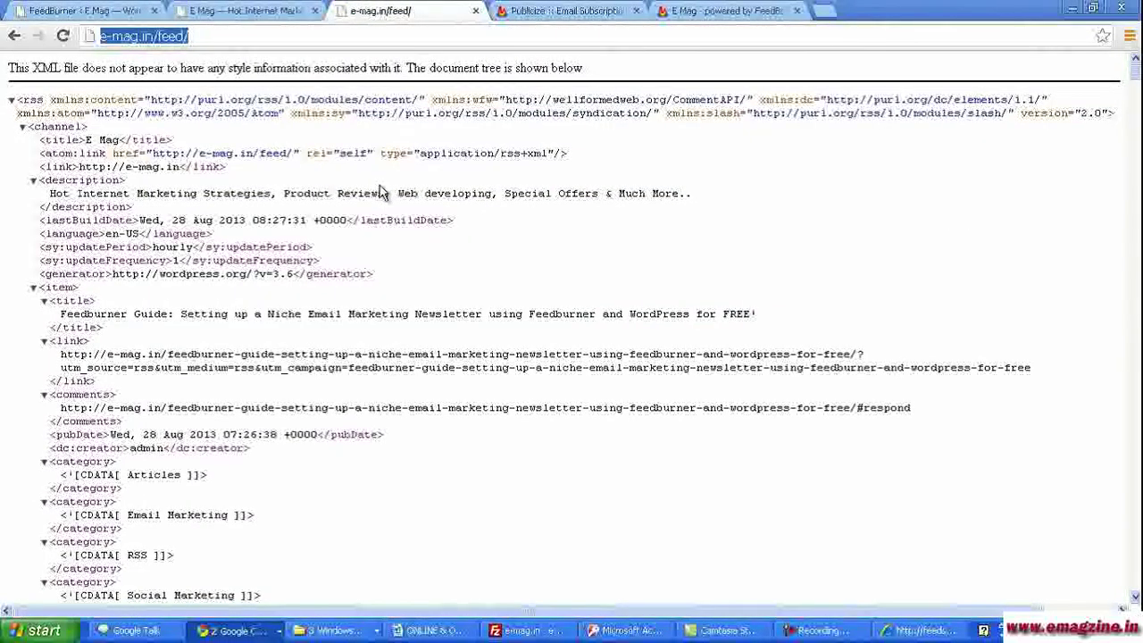
- Reload e-mag.in/feed/ to test the redirect and compare it with the feeds.feedburner.com/emag1 page
click(723, 10)
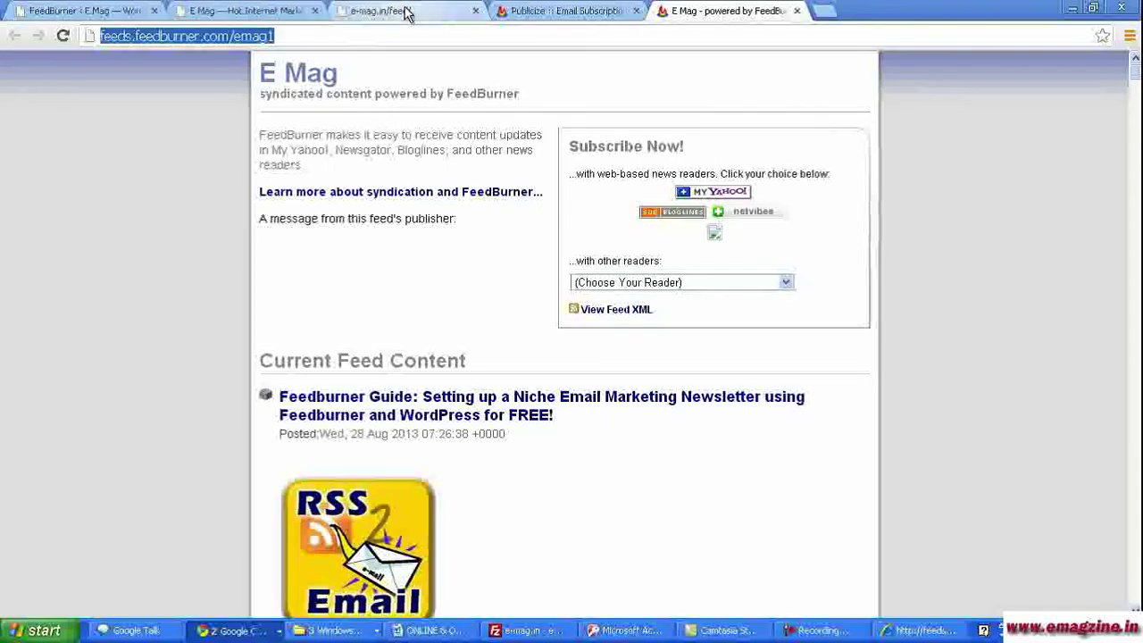
click(406, 11)
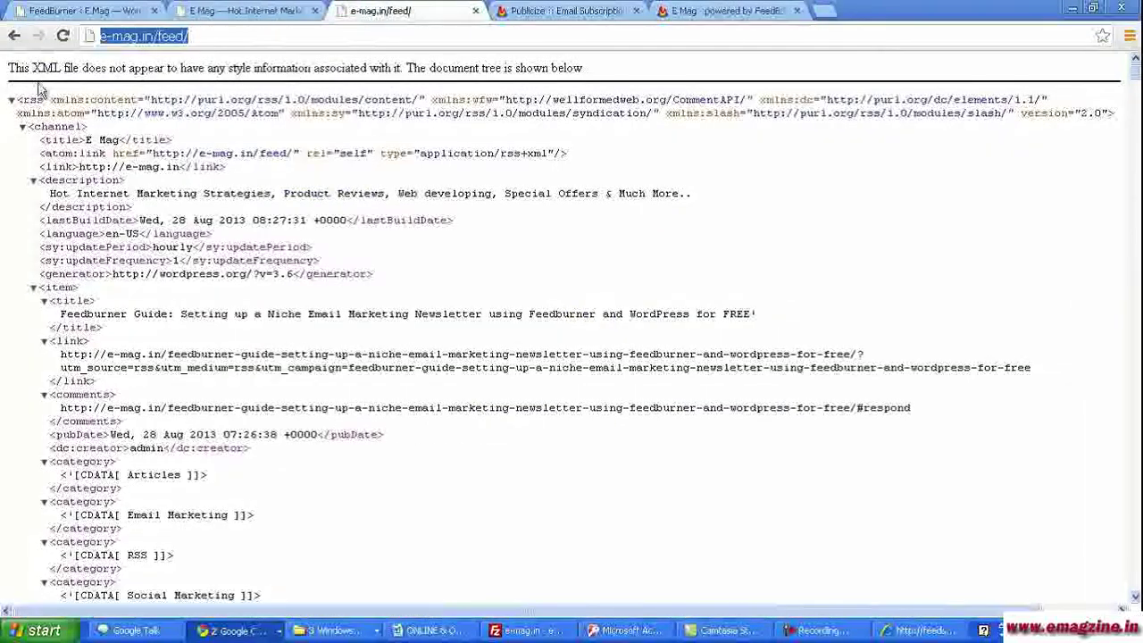
click(64, 35)
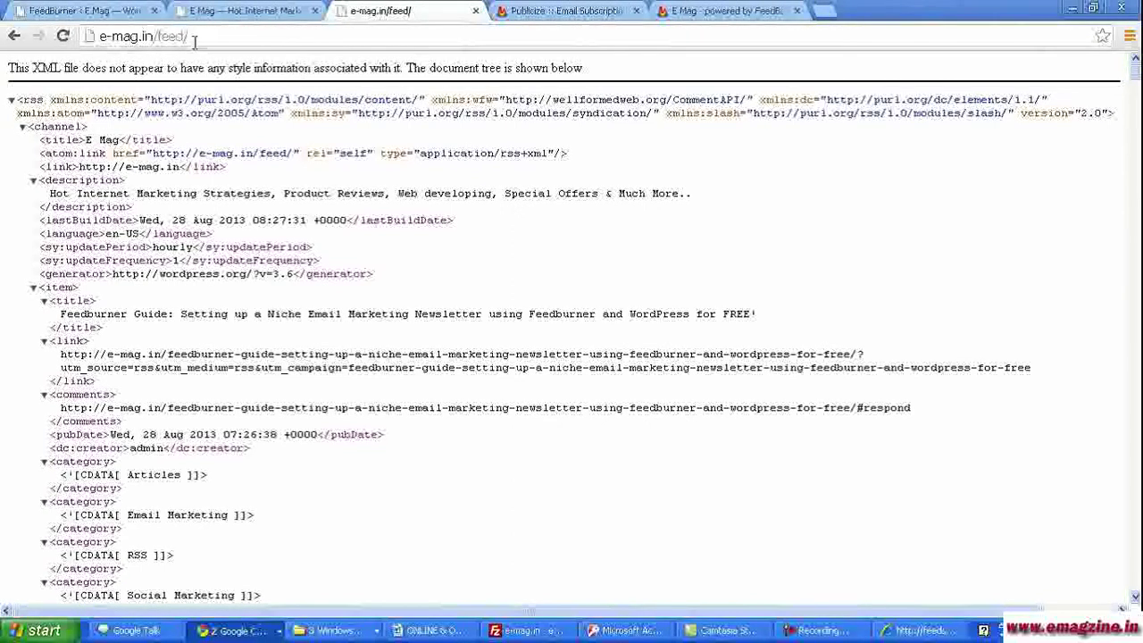
click(727, 10)
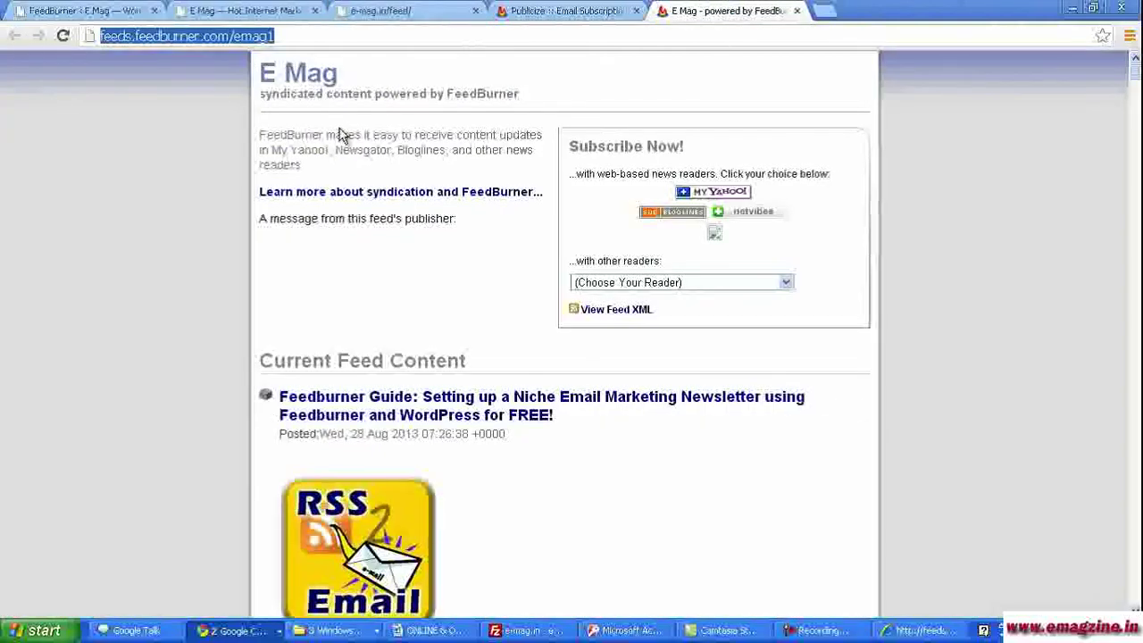